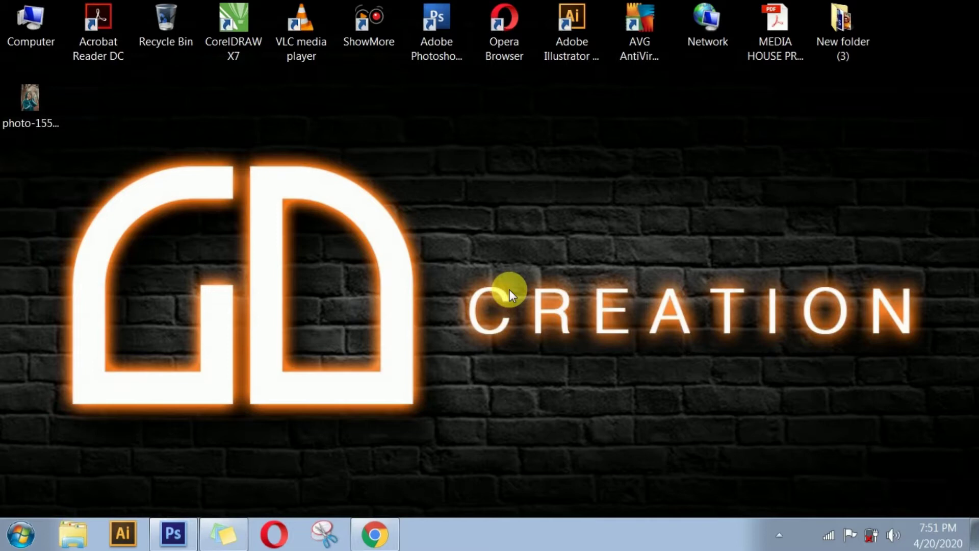
pyautogui.click(183, 532)
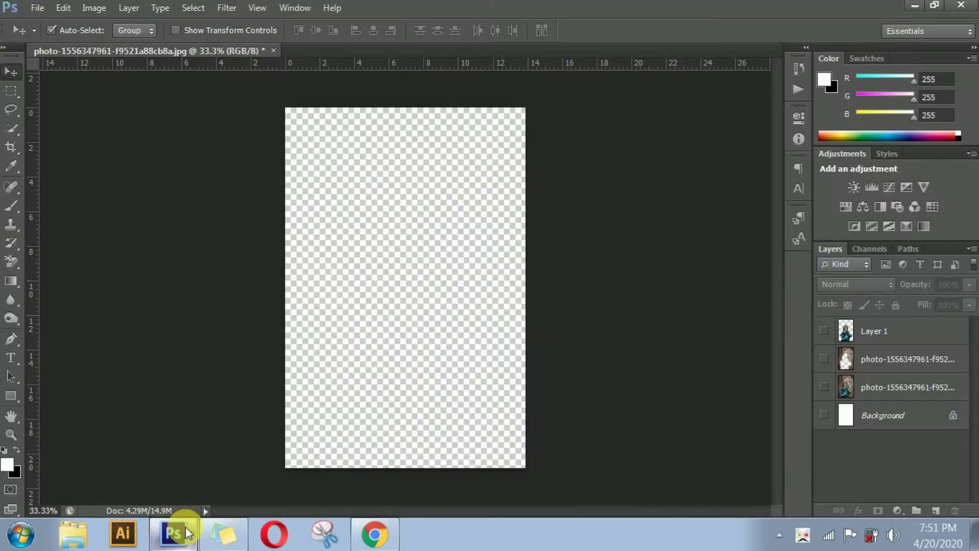
pyautogui.click(824, 387)
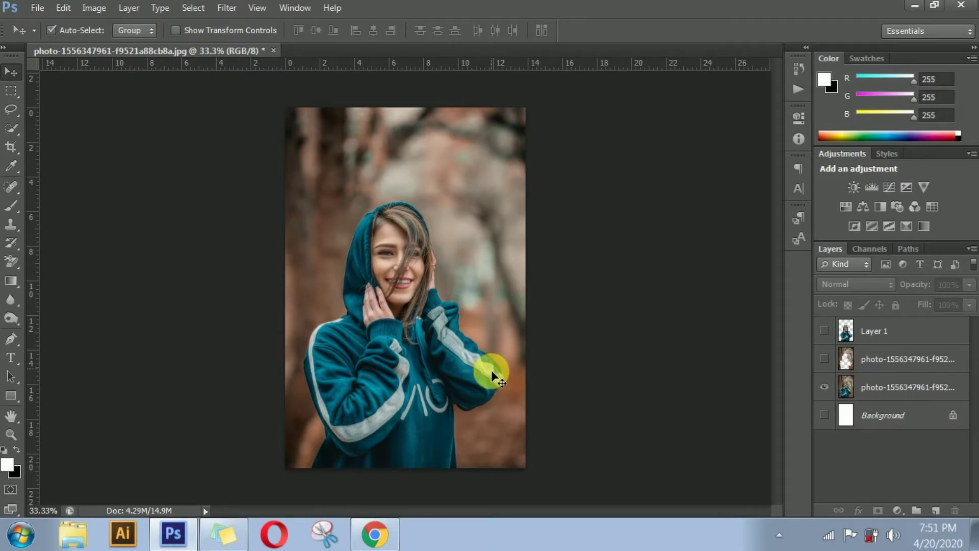
pyautogui.hotkey('ctrl', '+')
pyautogui.hotkey('ctrl', '+')
pyautogui.hotkey('ctrl', '+')
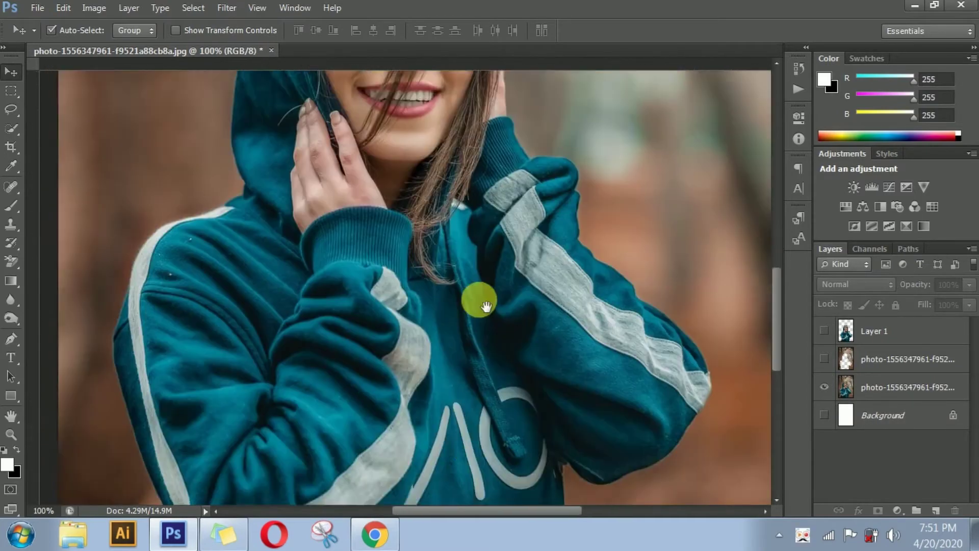
pyautogui.moveTo(486, 306)
pyautogui.mouseDown()
pyautogui.moveTo(452, 212)
pyautogui.moveTo(476, 328)
pyautogui.moveTo(396, 280)
pyautogui.moveTo(403, 296)
pyautogui.moveTo(350, 306)
pyautogui.mouseUp()
pyautogui.moveTo(572, 322); pyautogui.dragTo(531, 317)
pyautogui.hotkey('ctrl', 'r')
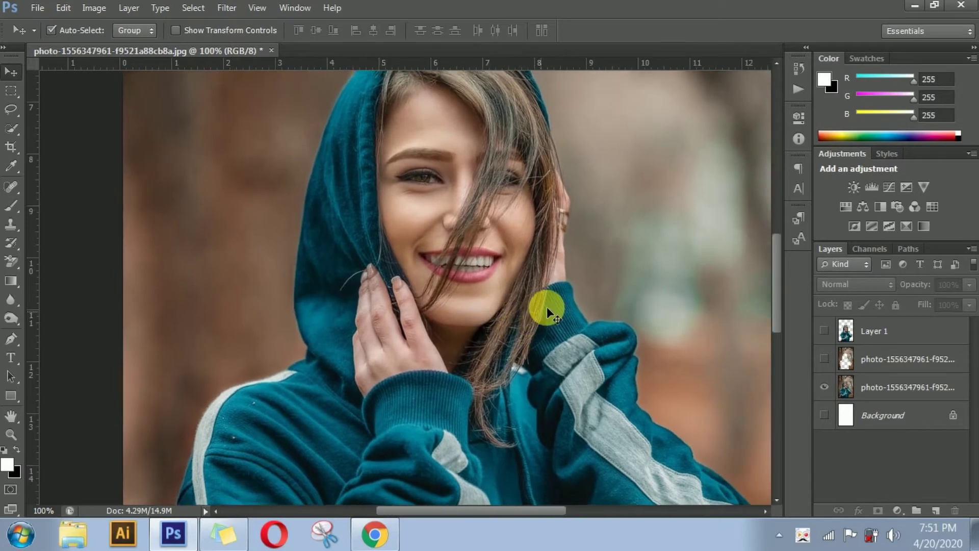
pyautogui.hotkey('ctrl', '-')
pyautogui.hotkey('ctrl', '-')
pyautogui.moveTo(492, 358); pyautogui.dragTo(483, 326)
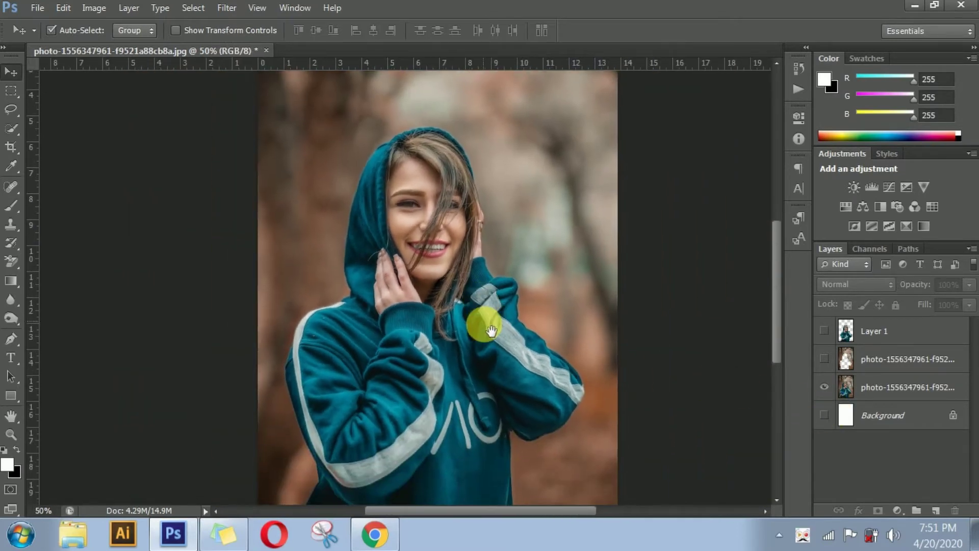
pyautogui.click(825, 387)
pyautogui.click(824, 331)
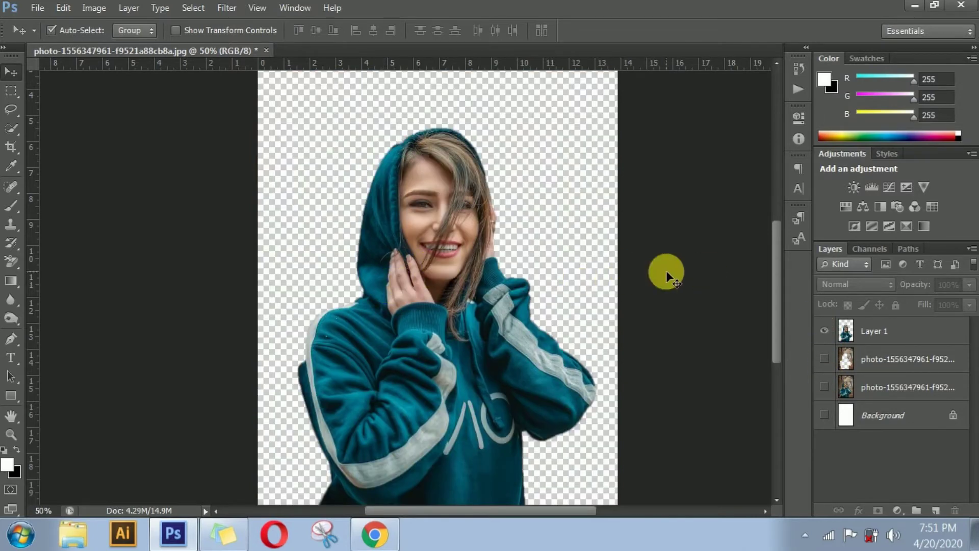
pyautogui.hotkey('ctrl', '+')
pyautogui.hotkey('ctrl', '+')
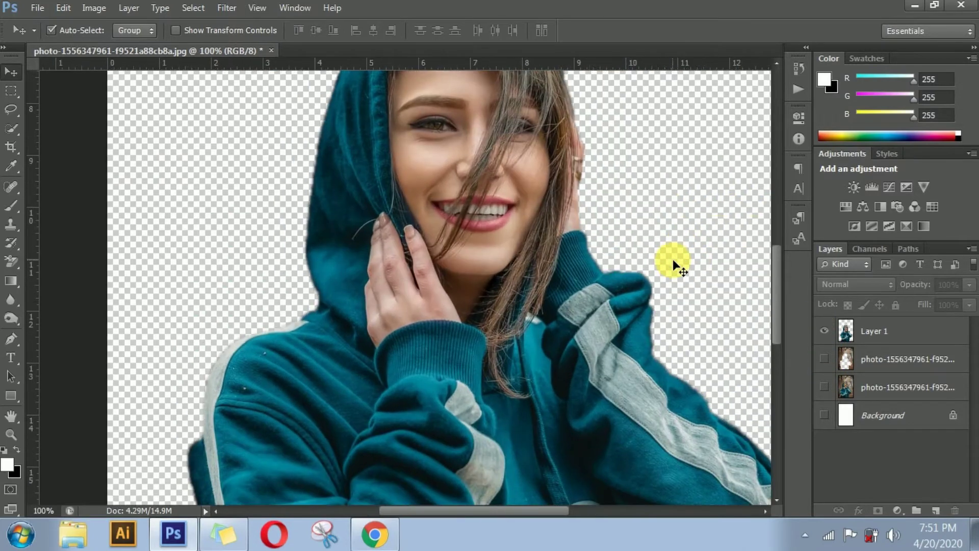
pyautogui.hotkey('ctrl', '-')
pyautogui.hotkey('ctrl', '-')
pyautogui.scroll(-3, 495, 374)
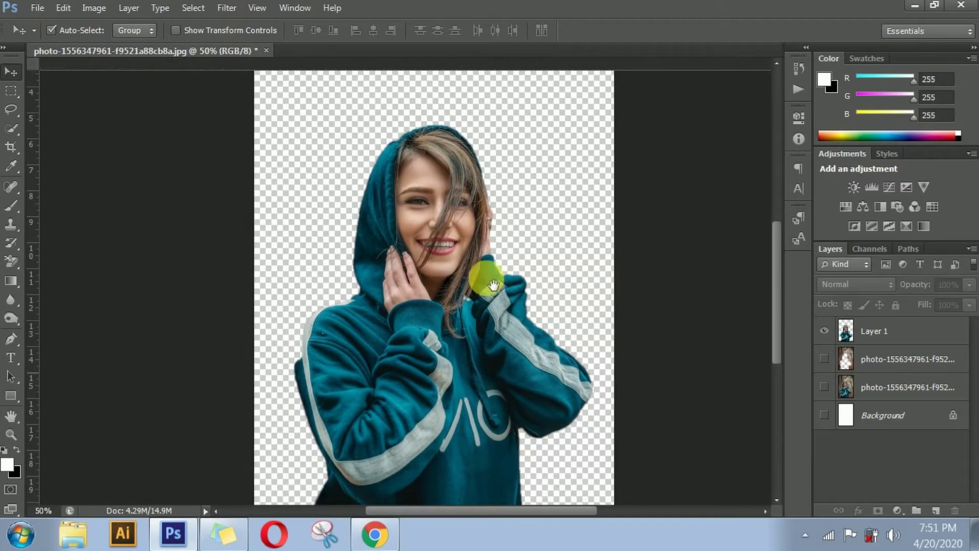
pyautogui.scroll(-2, 491, 278)
pyautogui.hotkey('ctrl', '+')
pyautogui.hotkey('ctrl', '+')
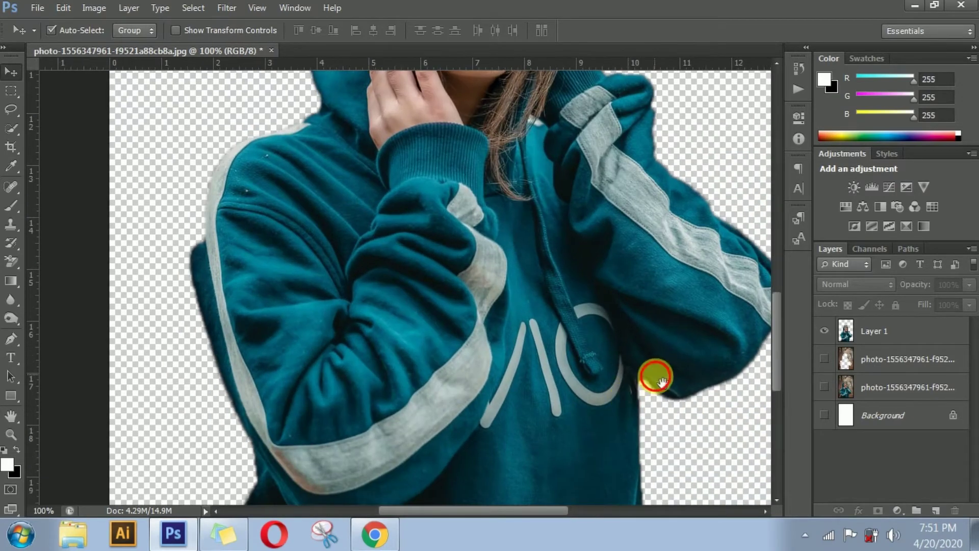
pyautogui.scroll(5, 626, 393)
pyautogui.hscroll(4, 602, 388)
pyautogui.moveTo(513, 231); pyautogui.dragTo(613, 339)
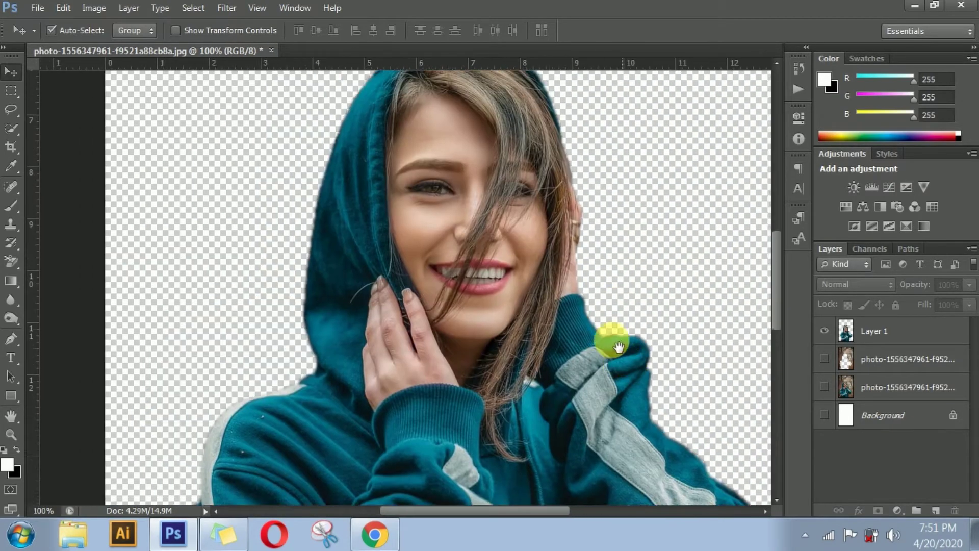
pyautogui.moveTo(507, 168)
pyautogui.mouseDown()
pyautogui.moveTo(535, 234)
pyautogui.moveTo(544, 233)
pyautogui.mouseUp()
pyautogui.scroll(-3, 541, 214)
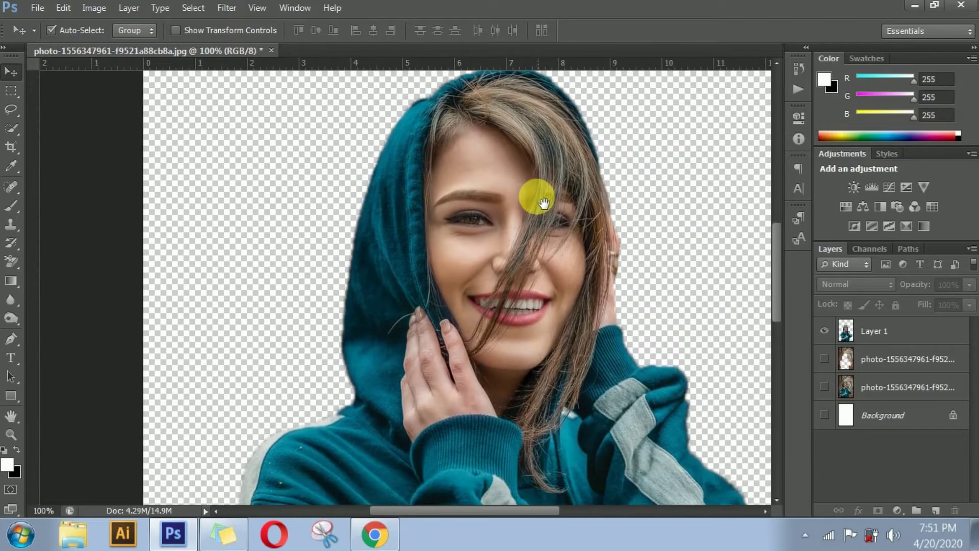
pyautogui.scroll(-2, 536, 207)
pyautogui.click(825, 331)
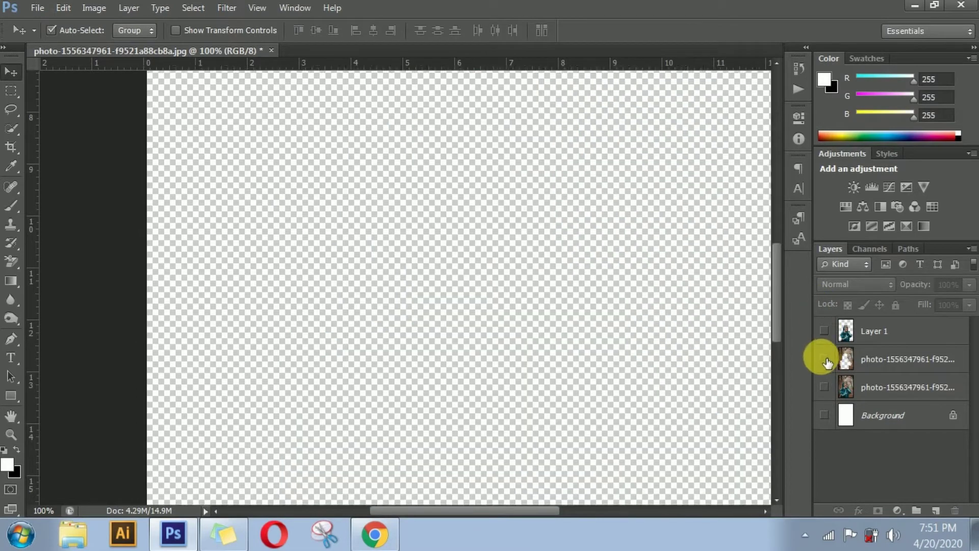
pyautogui.hotkey('ctrl', '-')
pyautogui.click(825, 359)
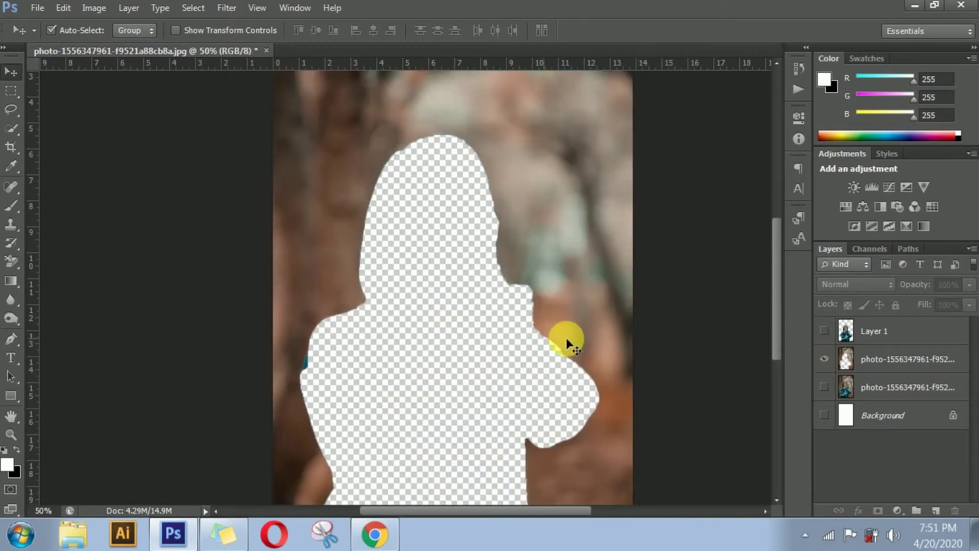
pyautogui.hotkey('ctrl', '+')
pyautogui.hotkey('ctrl', '-')
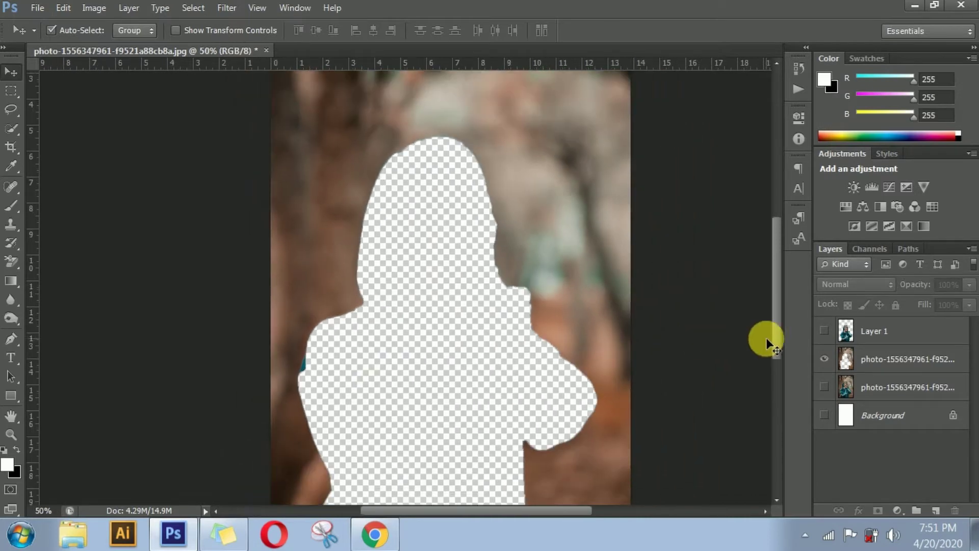
pyautogui.click(825, 359)
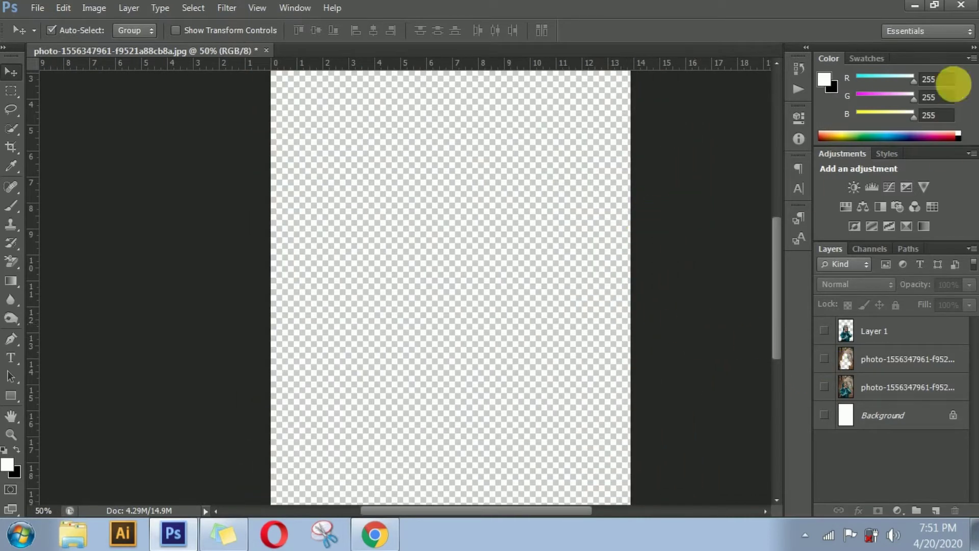
pyautogui.hotkey('ctrl', '-')
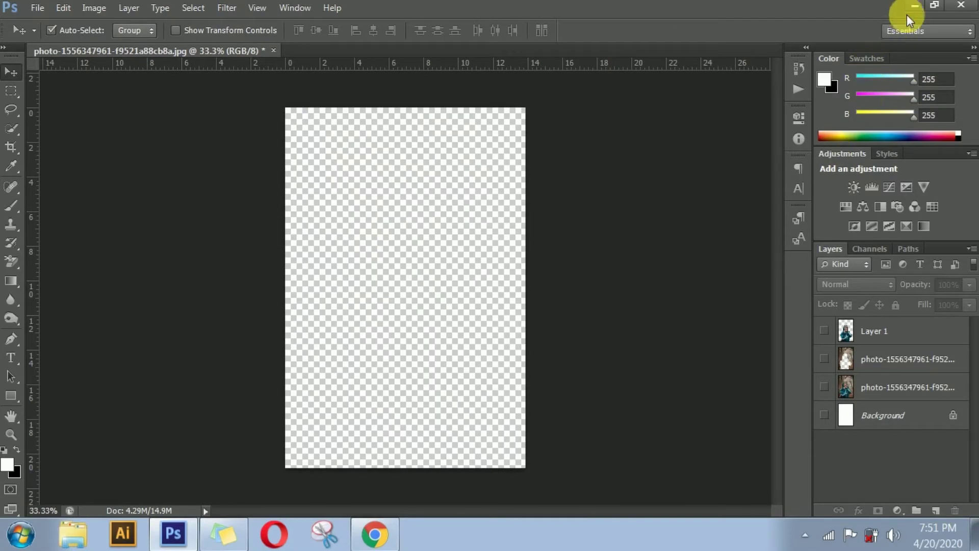
# Briefly minimize Photoshop to the desktop, select the photo file, then restore the window.
pyautogui.click(910, 7)
pyautogui.click(21, 94)
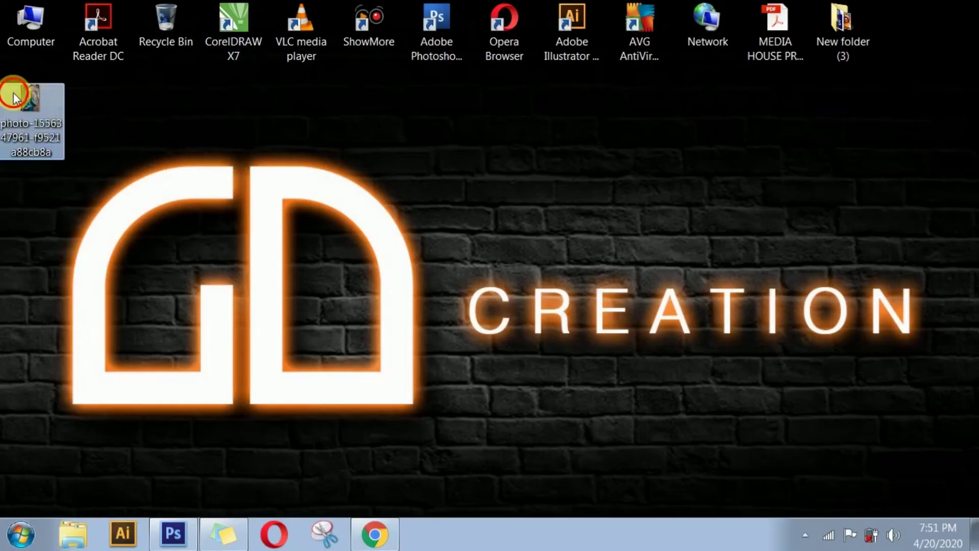
pyautogui.click(172, 525)
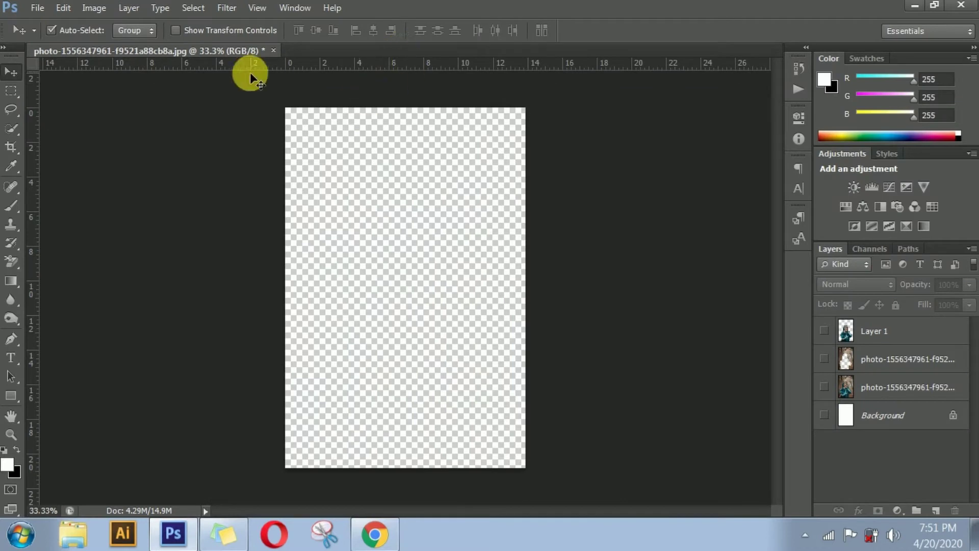
# Merge Layer 1 down into the photo, make the photo visible, and pick Quick Selection.
pyautogui.click(849, 331)
pyautogui.hotkey('ctrl', 'e')
pyautogui.hotkey('ctrl', 'e')
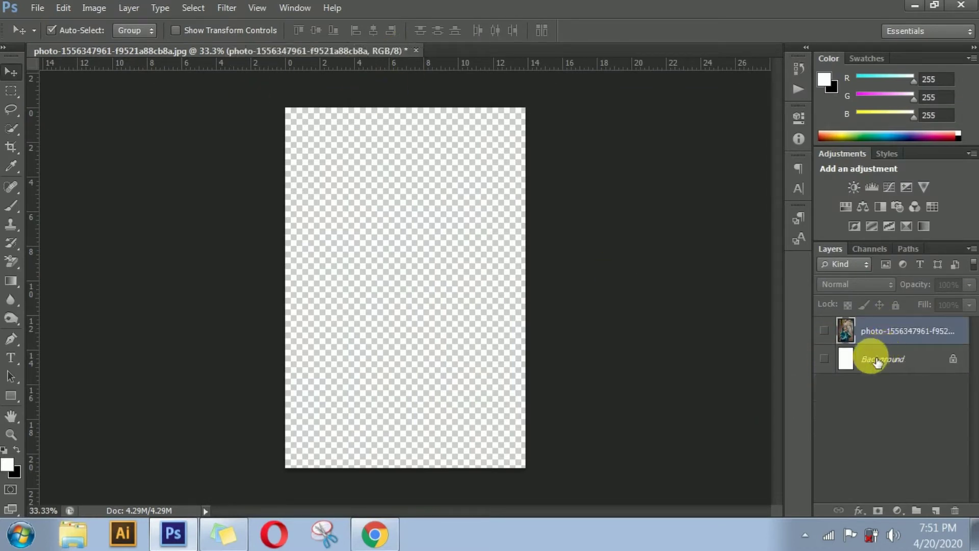
pyautogui.click(824, 331)
pyautogui.click(611, 273)
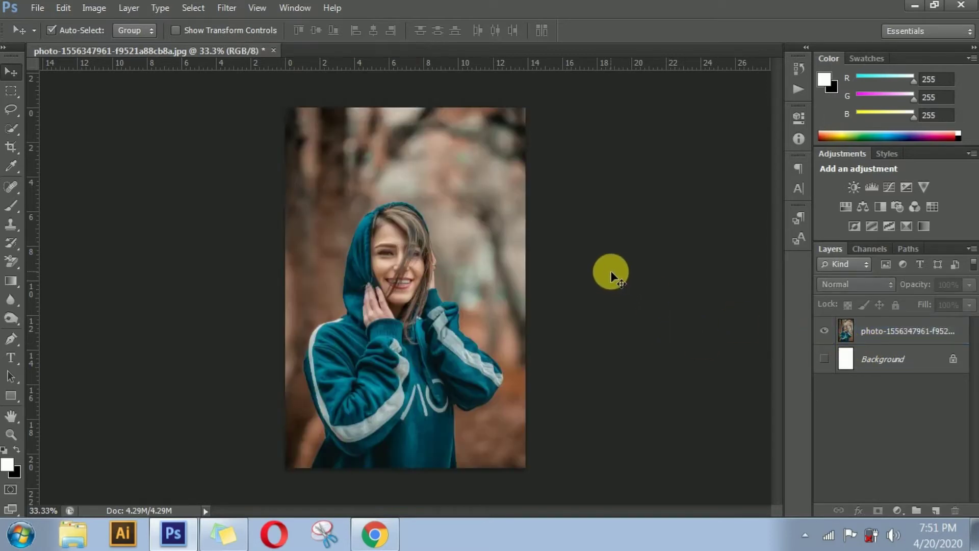
pyautogui.hotkey('ctrl', '+')
pyautogui.hotkey('ctrl', '-')
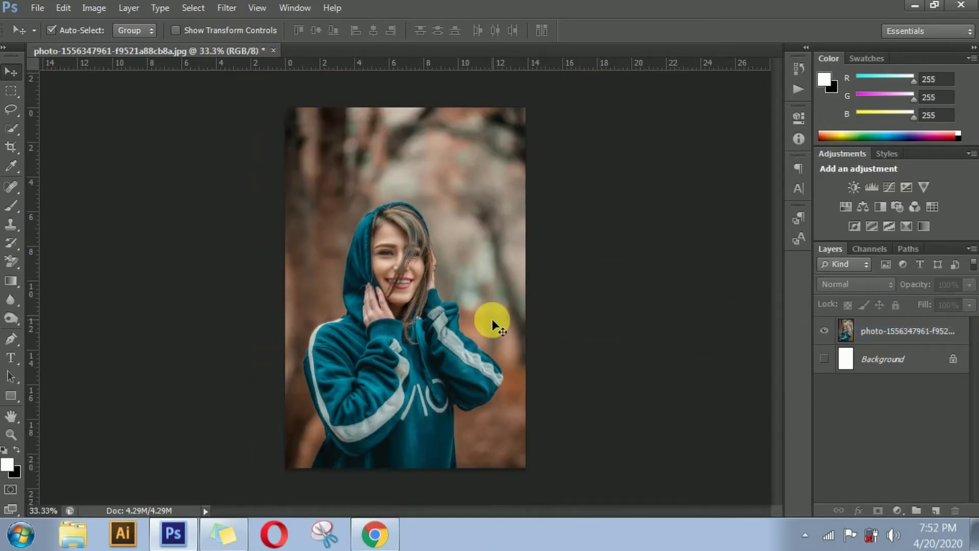
pyautogui.click(15, 130)
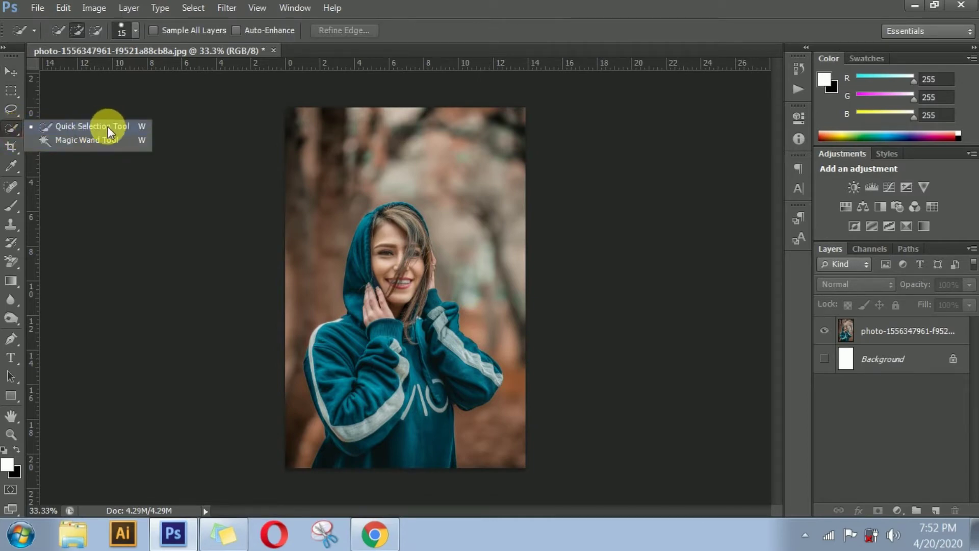
# Make the photo layer active, zoom to 100% on the face, and set a 60 brush.
pyautogui.click(124, 127)
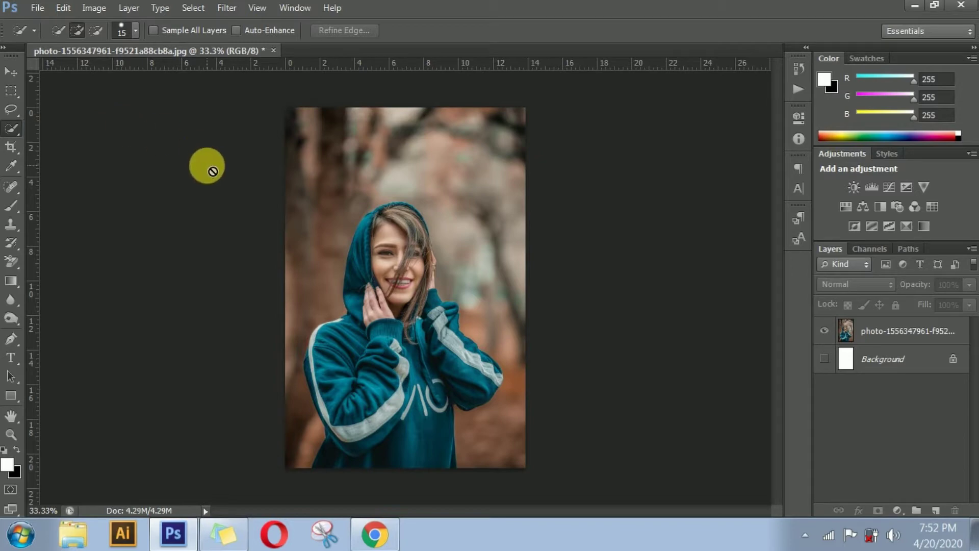
pyautogui.click(894, 336)
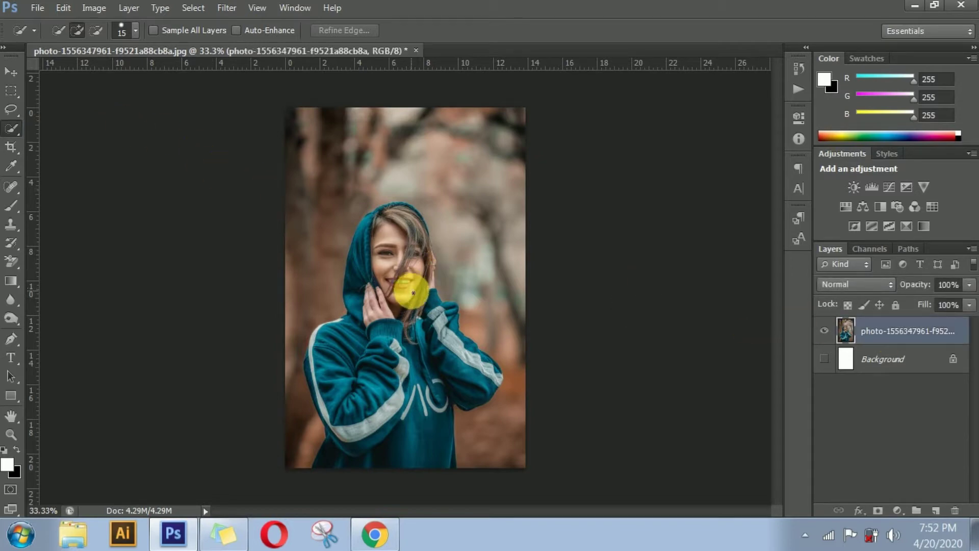
pyautogui.press(']')
pyautogui.press(']')
pyautogui.press(']')
pyautogui.hotkey('ctrl', '+')
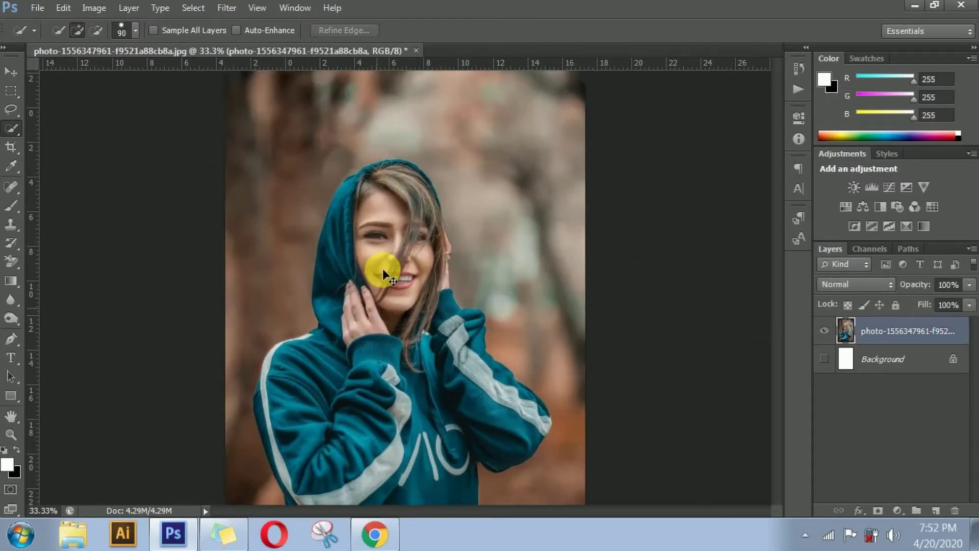
pyautogui.hotkey('ctrl', '+')
pyautogui.hotkey('ctrl', '+')
pyautogui.moveTo(394, 219); pyautogui.dragTo(414, 285)
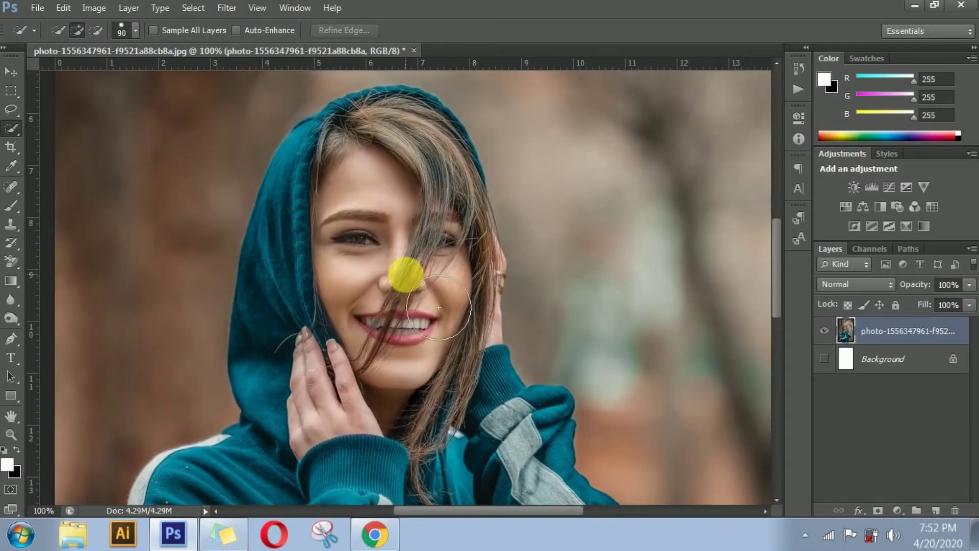
pyautogui.press('[')
pyautogui.press('[')
pyautogui.press('[')
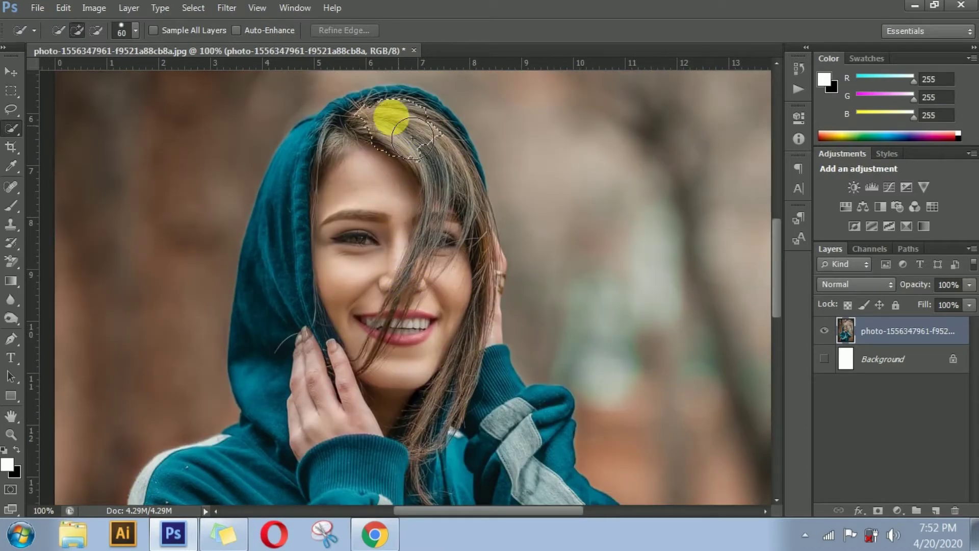
# Paint the selection over the woman's hood, forehead, face and neck.
pyautogui.moveTo(413, 137)
pyautogui.mouseDown()
pyautogui.moveTo(303, 280)
pyautogui.moveTo(340, 322)
pyautogui.mouseUp()
pyautogui.scroll(-2, 341, 322)
pyautogui.moveTo(339, 262)
pyautogui.mouseDown()
pyautogui.moveTo(477, 199)
pyautogui.moveTo(501, 210)
pyautogui.moveTo(481, 299)
pyautogui.mouseUp()
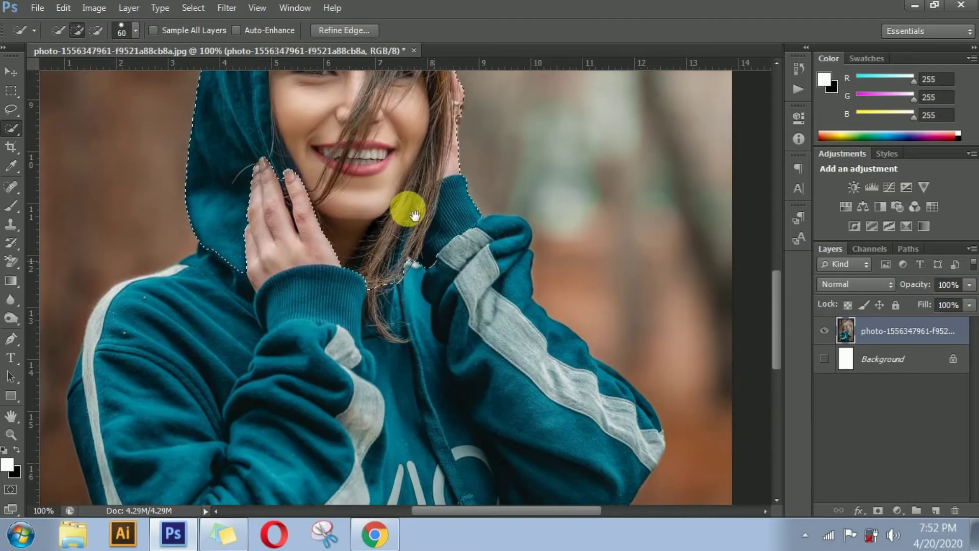
pyautogui.moveTo(483, 356)
pyautogui.mouseDown()
pyautogui.moveTo(416, 213)
pyautogui.moveTo(498, 243)
pyautogui.moveTo(508, 297)
pyautogui.moveTo(400, 280)
pyautogui.moveTo(475, 370)
pyautogui.moveTo(438, 278)
pyautogui.moveTo(494, 208)
pyautogui.moveTo(544, 253)
pyautogui.moveTo(545, 237)
pyautogui.moveTo(556, 301)
pyautogui.moveTo(531, 356)
pyautogui.mouseUp()
pyautogui.press('[')
pyautogui.scroll(-3, 437, 271)
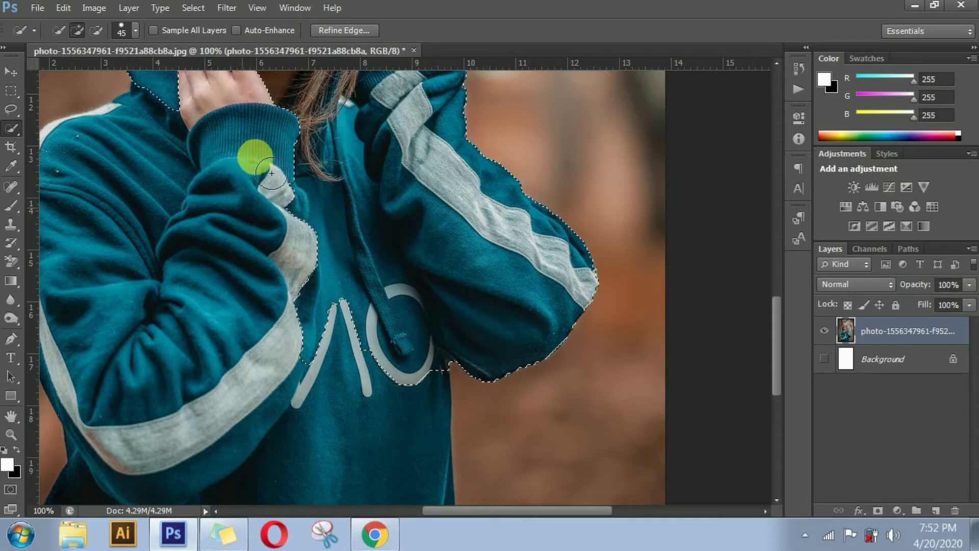
# Add the raised sleeve and left shoulder to the selection, then zoom out to 33.3%.
pyautogui.moveTo(272, 173)
pyautogui.mouseDown()
pyautogui.moveTo(254, 141)
pyautogui.moveTo(300, 205)
pyautogui.mouseUp()
pyautogui.scroll(3, 300, 206)
pyautogui.hscroll(-3, 300, 206)
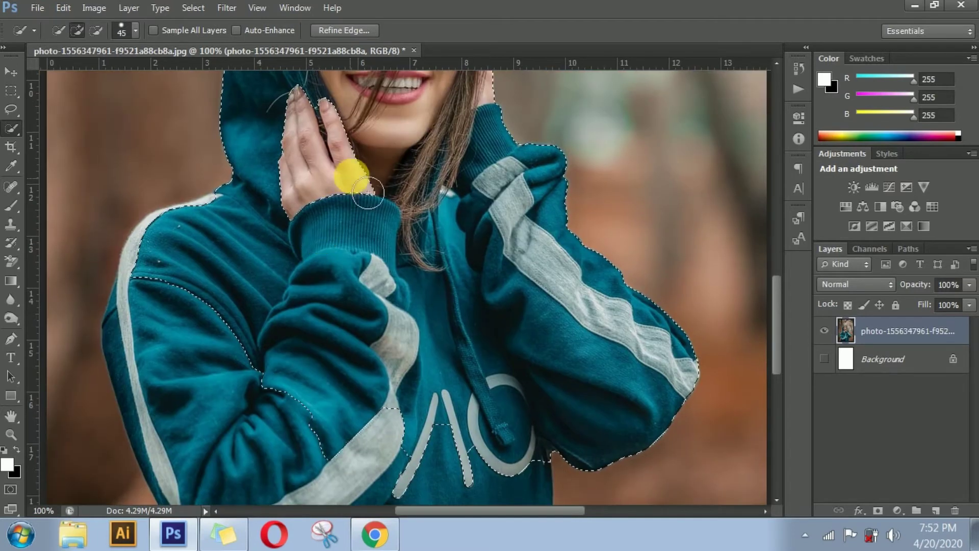
pyautogui.moveTo(256, 279); pyautogui.dragTo(320, 228)
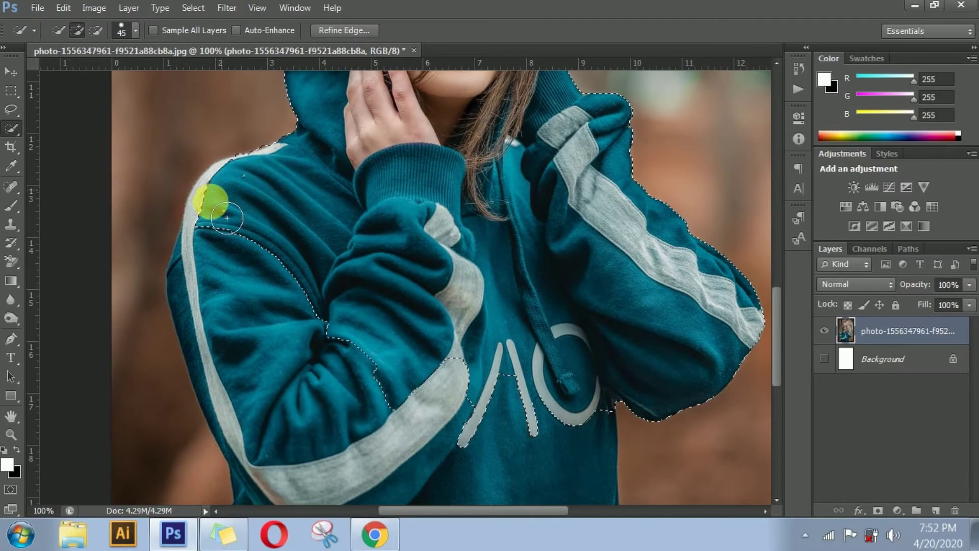
pyautogui.moveTo(227, 218)
pyautogui.mouseDown()
pyautogui.moveTo(209, 304)
pyautogui.moveTo(218, 358)
pyautogui.moveTo(245, 337)
pyautogui.moveTo(346, 404)
pyautogui.moveTo(324, 256)
pyautogui.moveTo(438, 214)
pyautogui.moveTo(510, 260)
pyautogui.moveTo(514, 319)
pyautogui.moveTo(551, 313)
pyautogui.mouseUp()
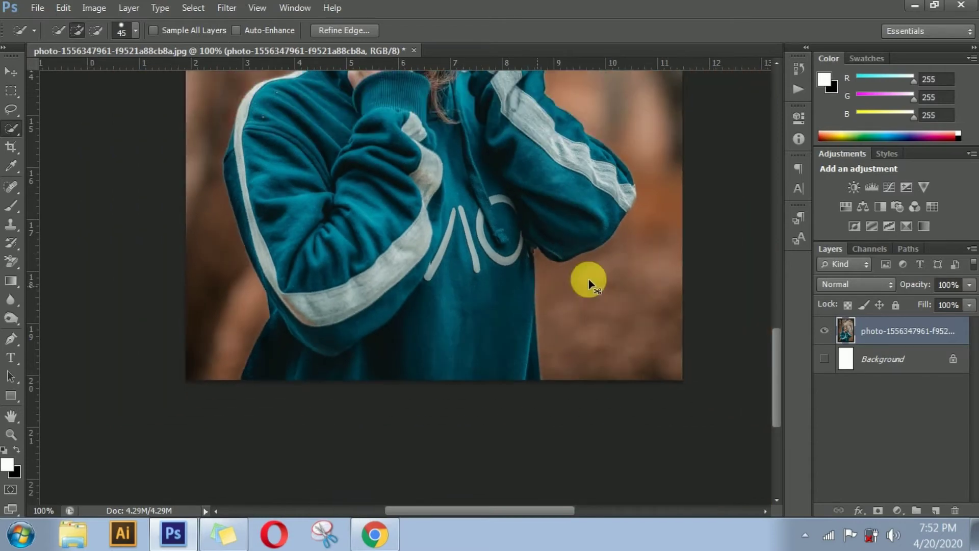
pyautogui.hotkey('ctrl', '-')
pyautogui.hotkey('ctrl', '-')
pyautogui.hotkey('ctrl', '-')
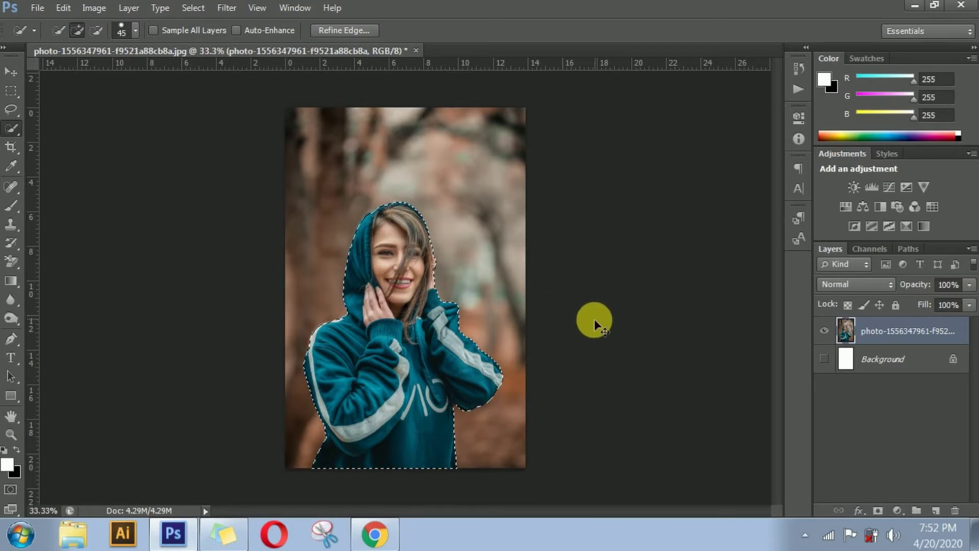
# Cut the selected woman onto a new layer, hide the photo, and nudge her into place.
pyautogui.click(12, 74)
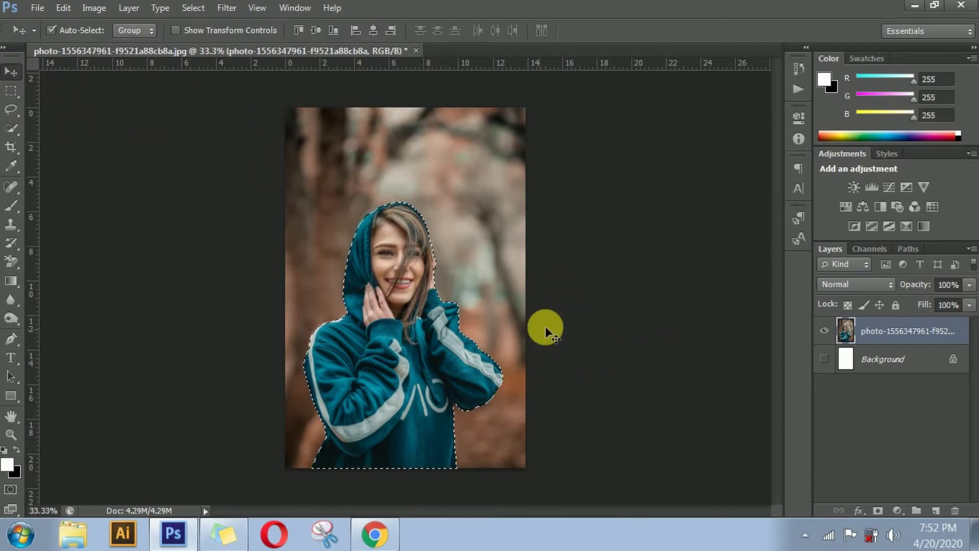
pyautogui.hotkey('ctrl', 'x')
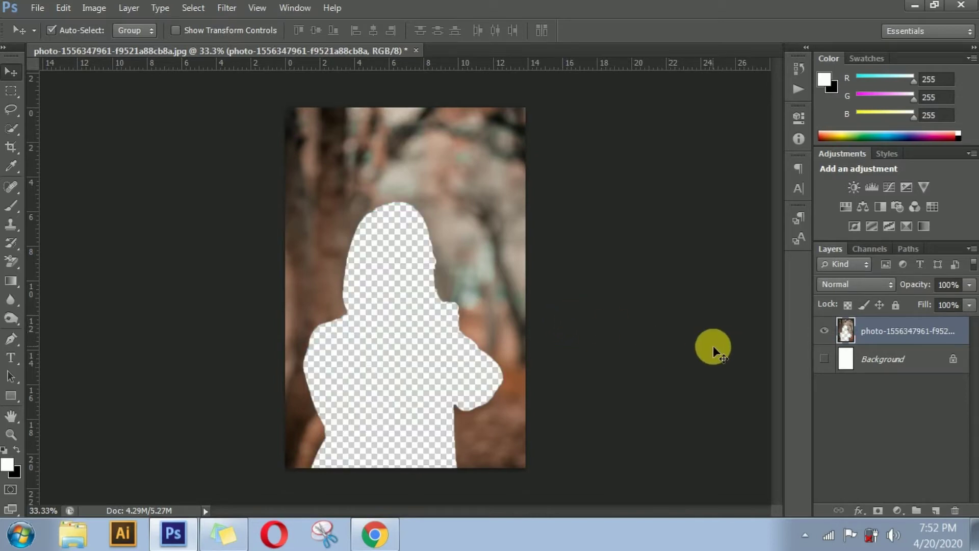
pyautogui.hotkey('ctrl', 'v')
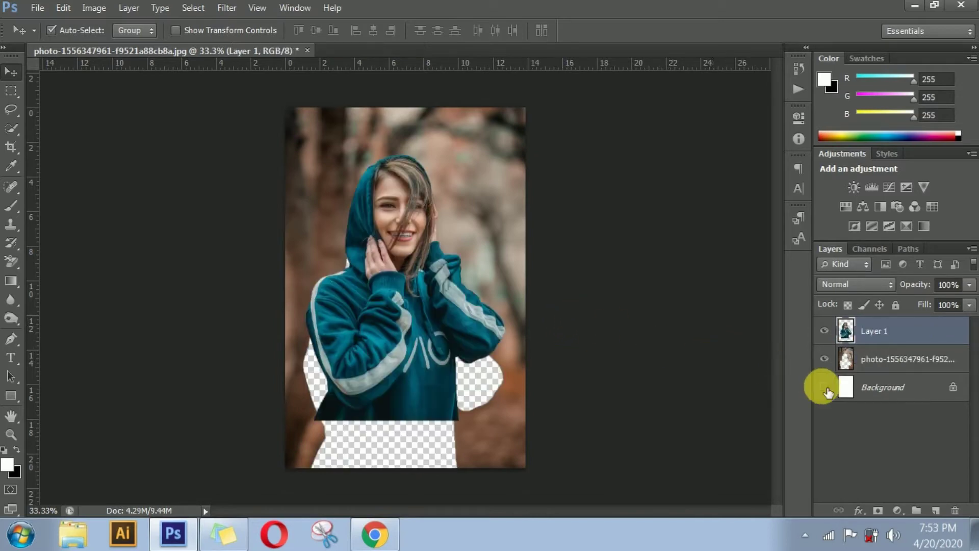
pyautogui.click(824, 359)
pyautogui.moveTo(428, 323); pyautogui.dragTo(440, 360)
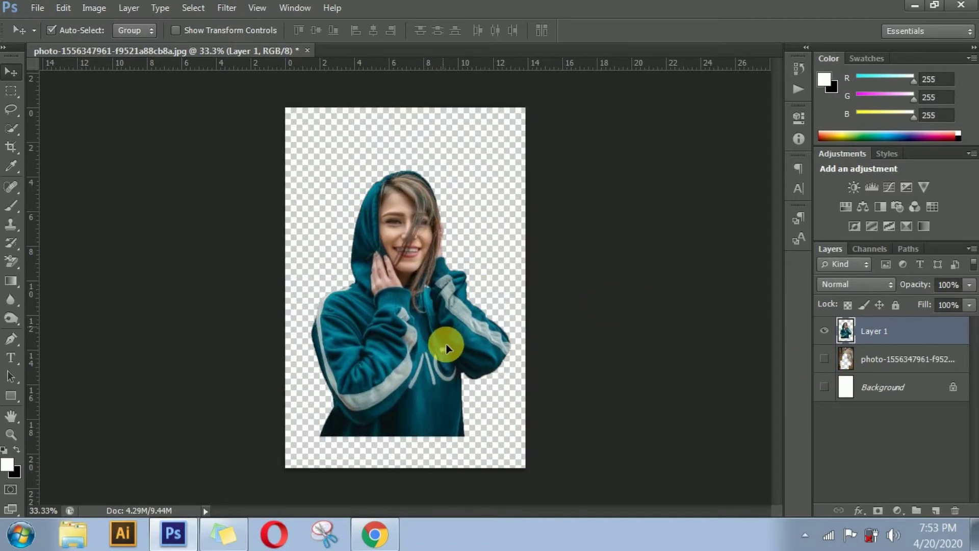
pyautogui.moveTo(440, 361); pyautogui.dragTo(448, 362)
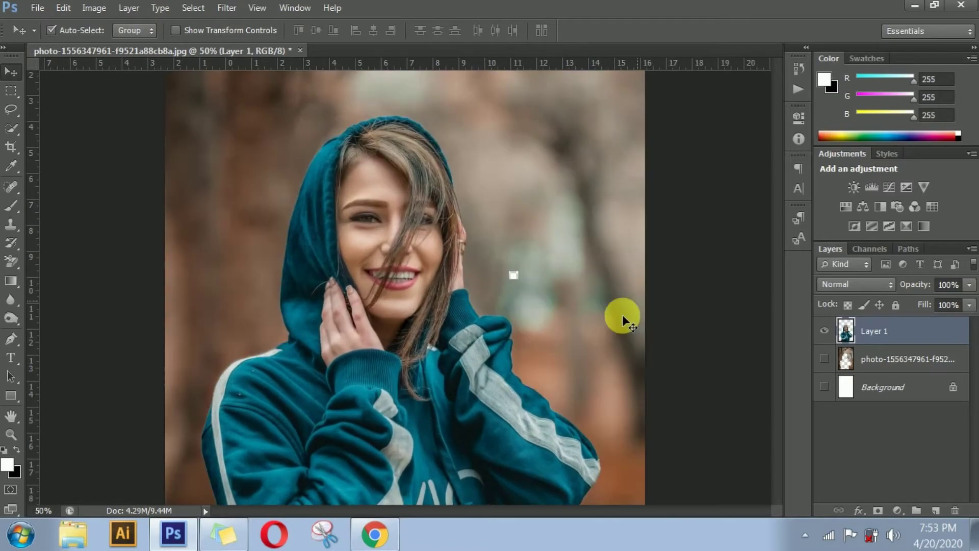
# Inspect the cutout edges at the face, collar, sleeve and sweater, then zoom back out.
pyautogui.scroll(2, 622, 314)
pyautogui.scroll(2, 634, 318)
pyautogui.scroll(2, 596, 316)
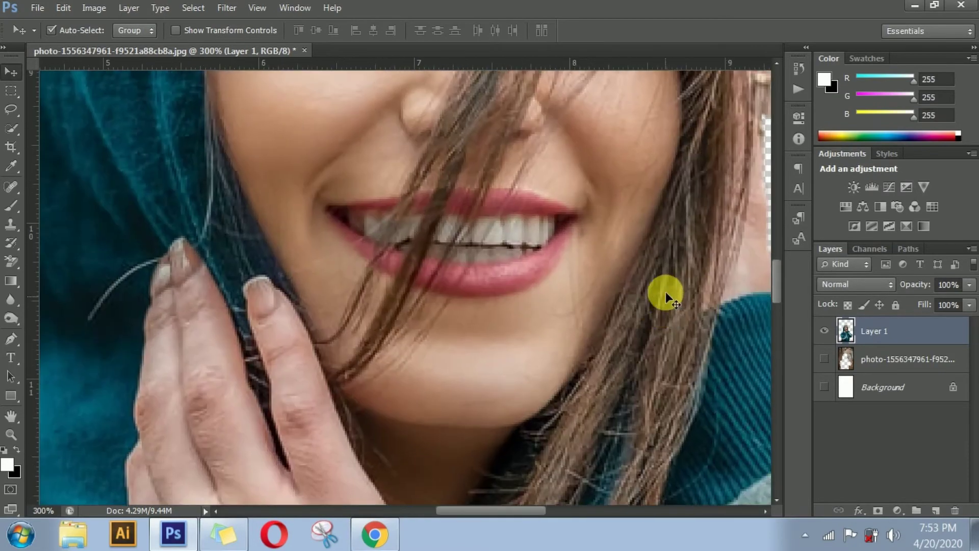
pyautogui.moveTo(665, 292); pyautogui.dragTo(451, 326)
pyautogui.moveTo(631, 390); pyautogui.dragTo(431, 147)
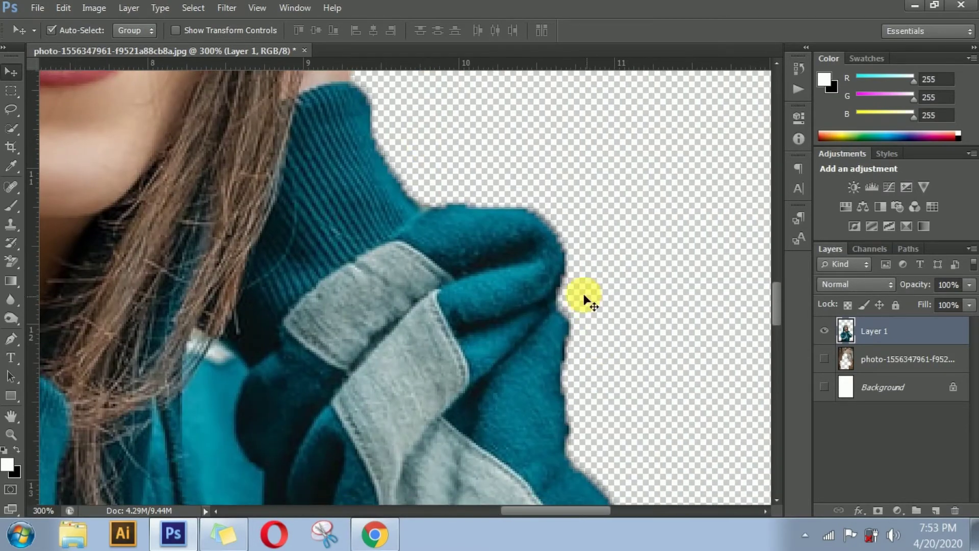
pyautogui.moveTo(511, 343); pyautogui.dragTo(473, 271)
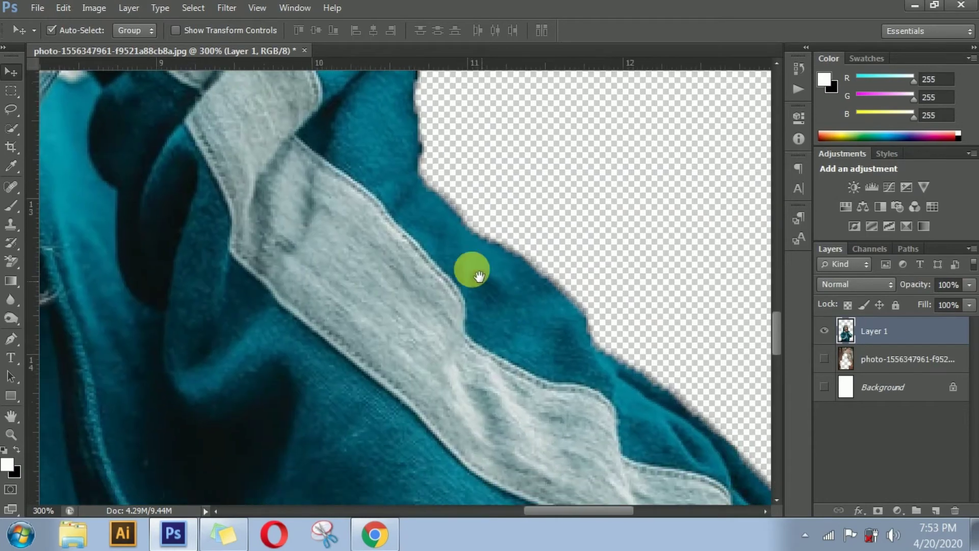
pyautogui.scroll(-10, 612, 275)
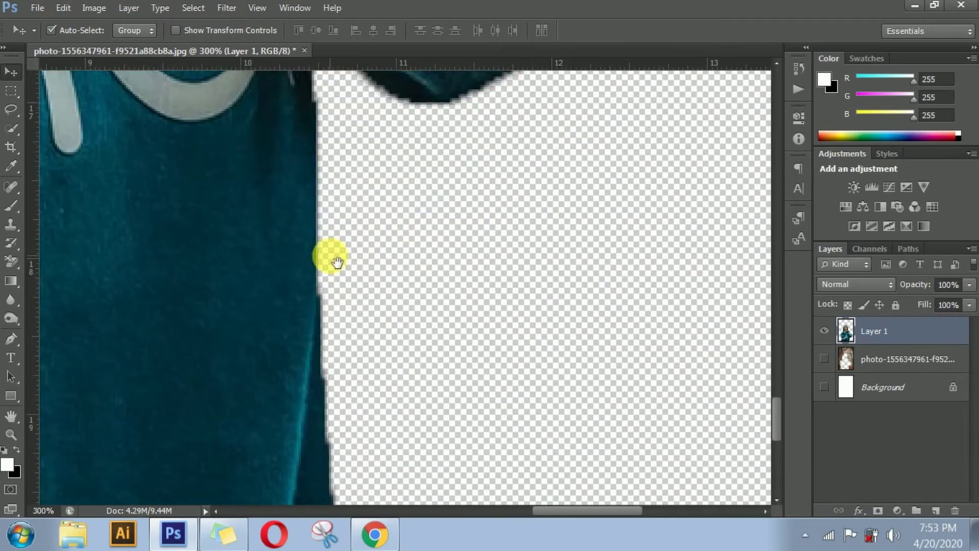
pyautogui.moveTo(285, 380); pyautogui.dragTo(365, 252)
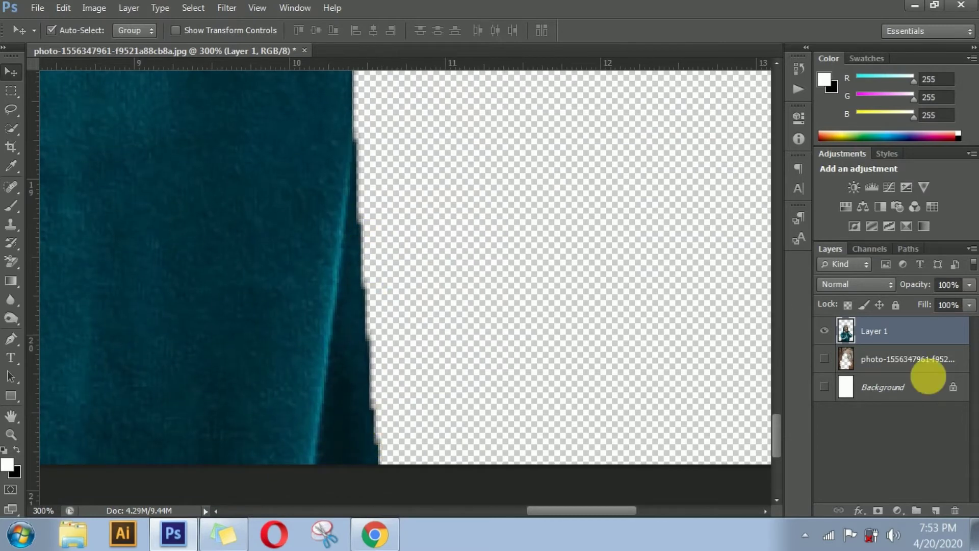
pyautogui.hotkey('ctrl', '1')
pyautogui.hotkey('ctrl', '-')
pyautogui.hotkey('ctrl', '-')
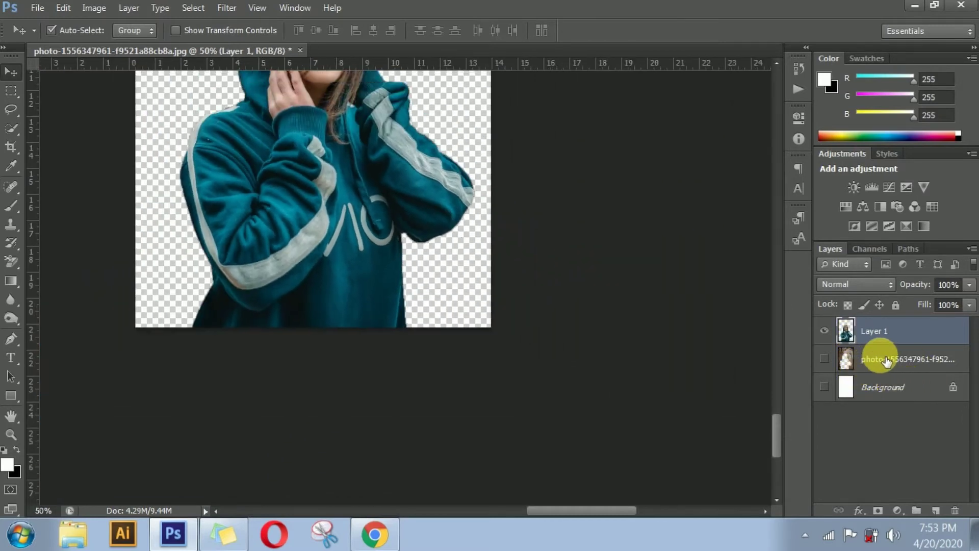
pyautogui.hotkey('ctrl', '-')
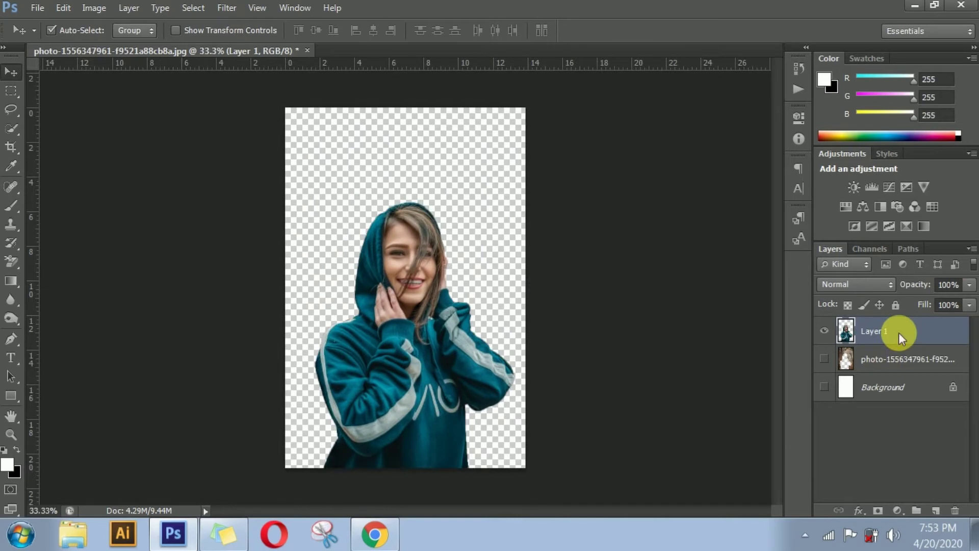
# Duplicate Layer 1 as Layer 1 copy and hide the original Layer 1.
pyautogui.rightClick(898, 333)
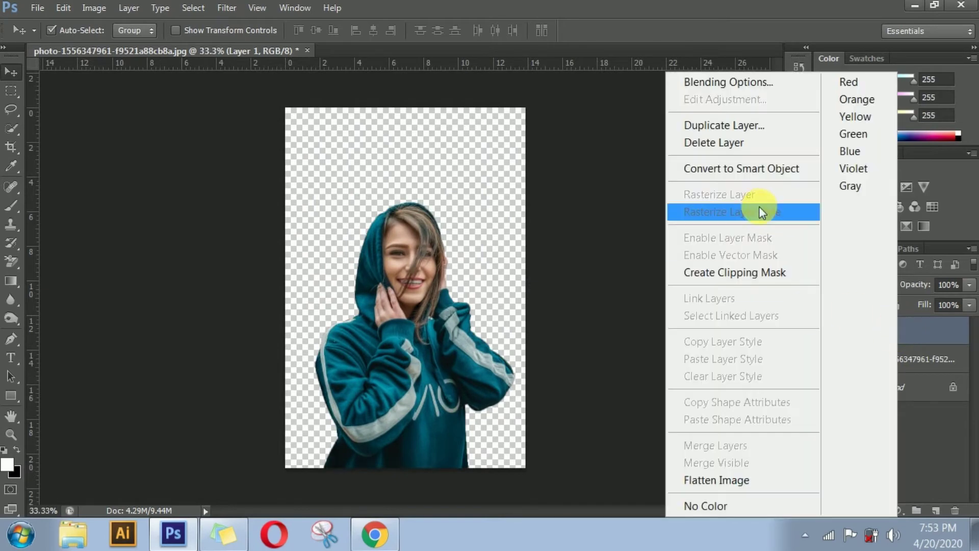
pyautogui.click(750, 127)
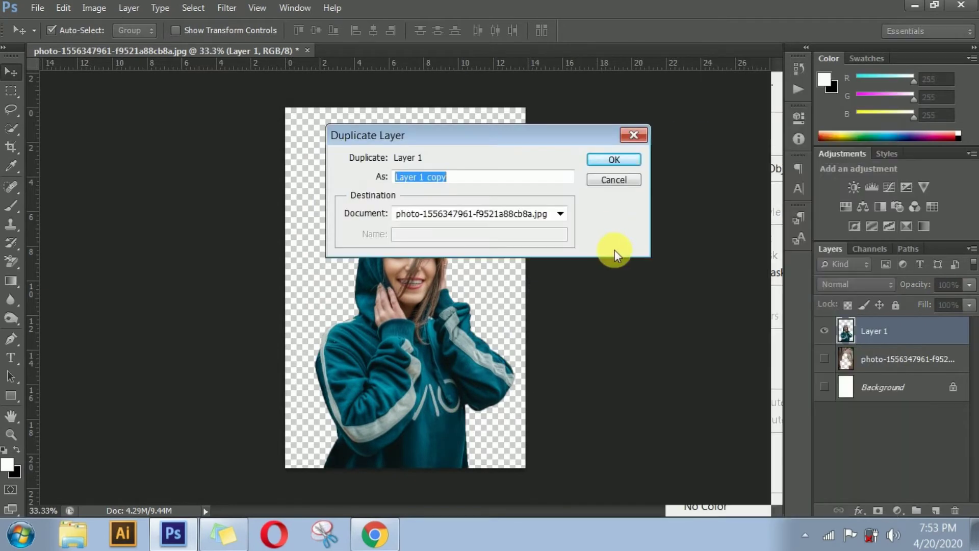
pyautogui.click(615, 159)
pyautogui.click(824, 359)
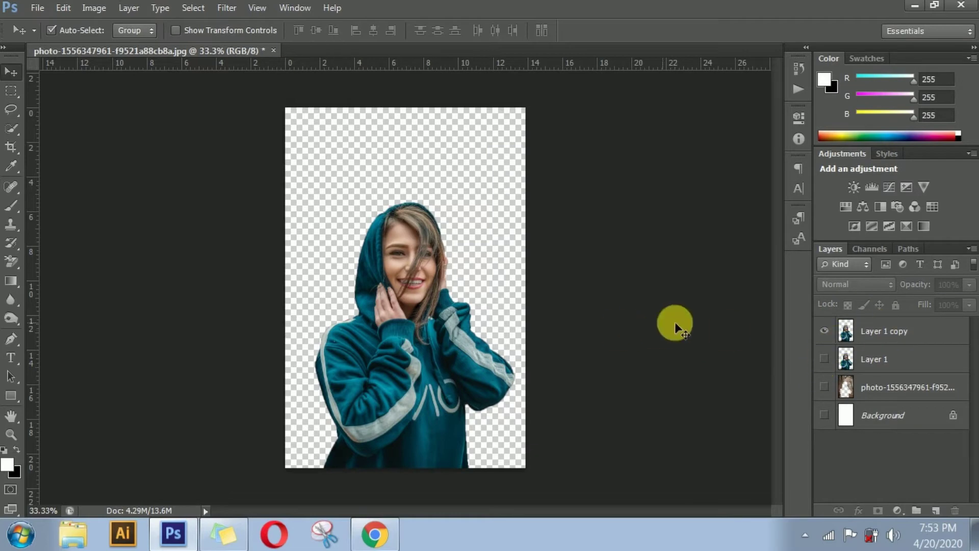
# Make Layer 1 copy active, zoom to 200% on the face, and pick a smaller Blur brush.
pyautogui.moveTo(414, 380); pyautogui.dragTo(410, 381)
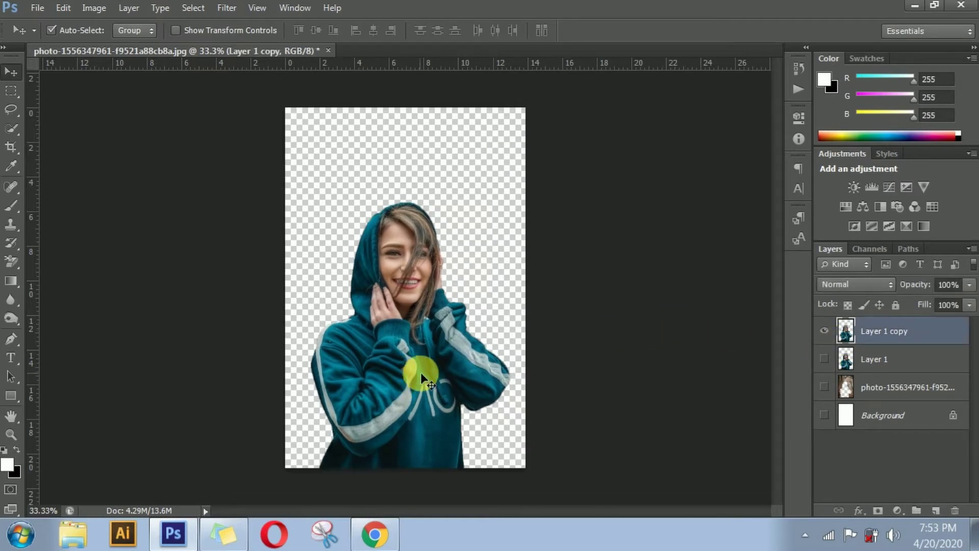
pyautogui.hotkey('ctrl', '+')
pyautogui.hotkey('ctrl', '+')
pyautogui.hotkey('ctrl', '+')
pyautogui.hotkey('ctrl', '+')
pyautogui.moveTo(575, 282); pyautogui.dragTo(531, 397)
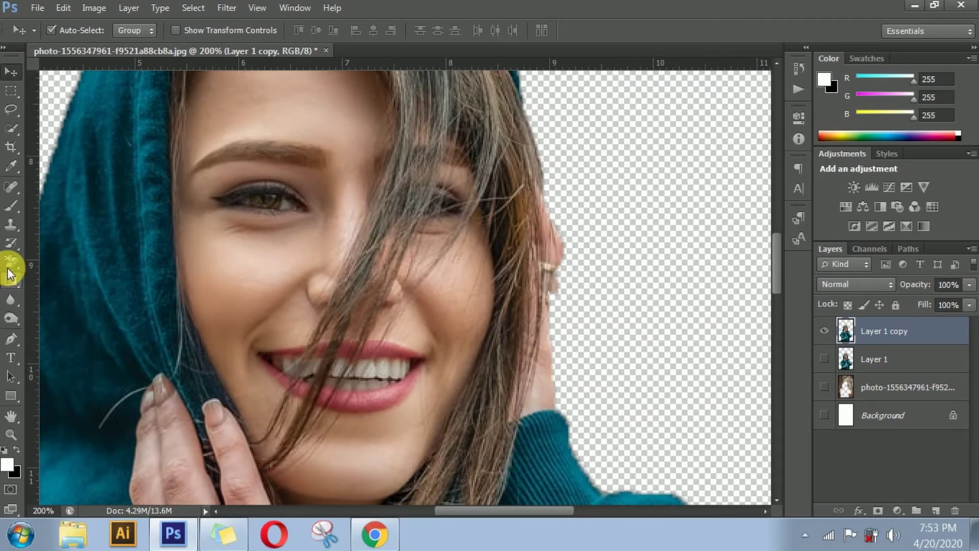
pyautogui.click(13, 299)
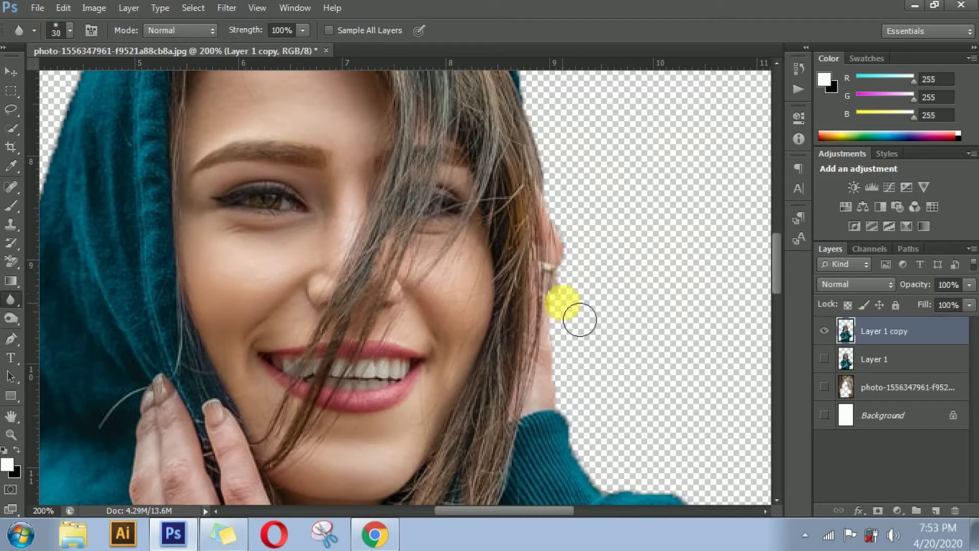
pyautogui.press('[')
pyautogui.press('[')
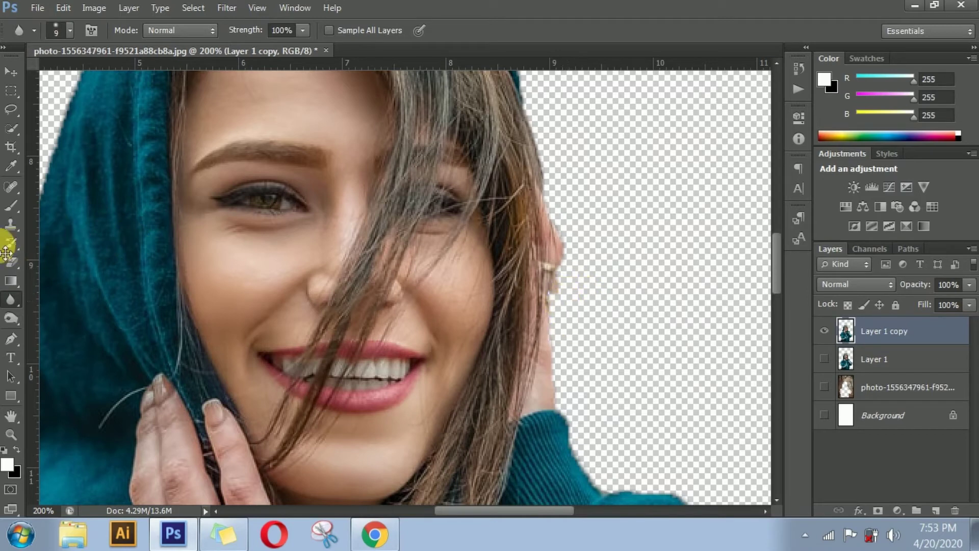
# Try the Eraser and Move tools, keep Layer 1 hidden, and return to the Blur tool.
pyautogui.rightClick(11, 262)
pyautogui.click(86, 258)
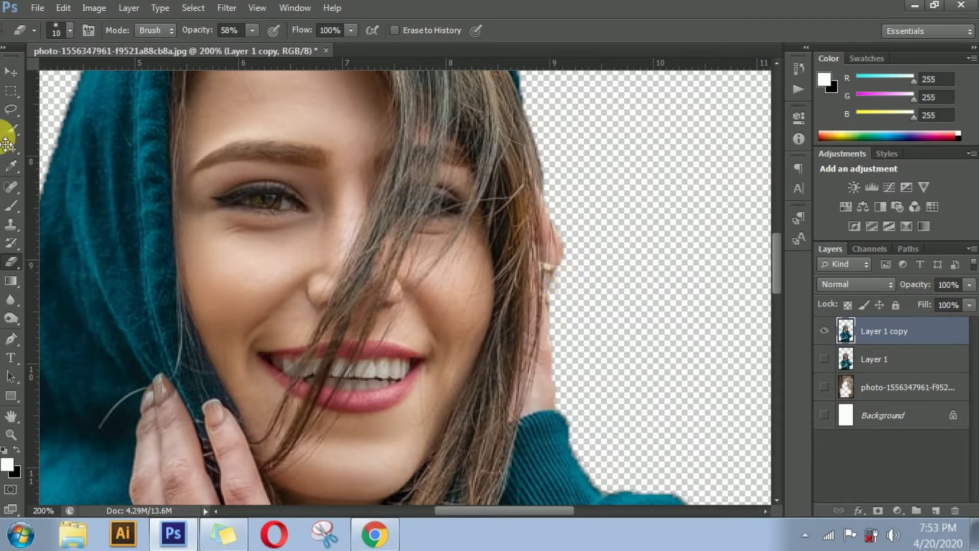
pyautogui.click(10, 74)
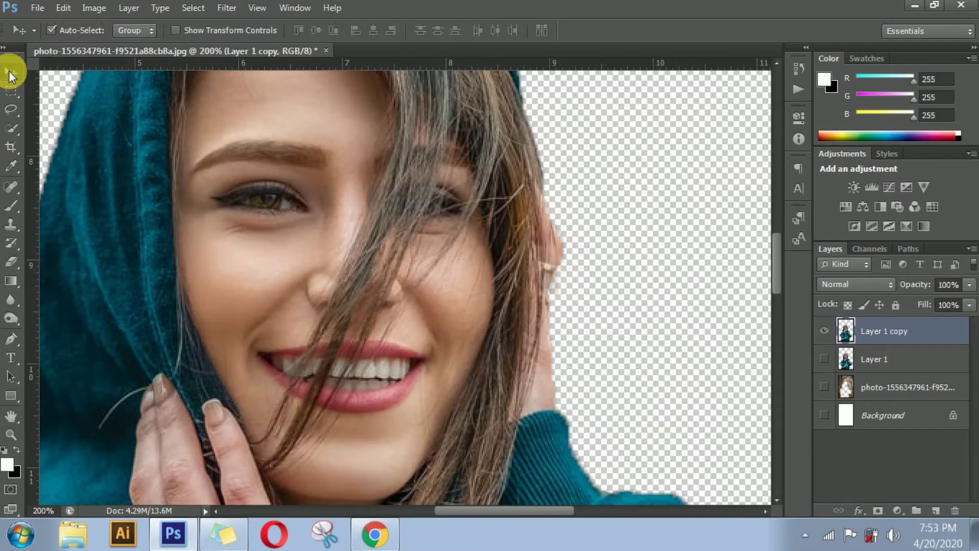
pyautogui.click(824, 359)
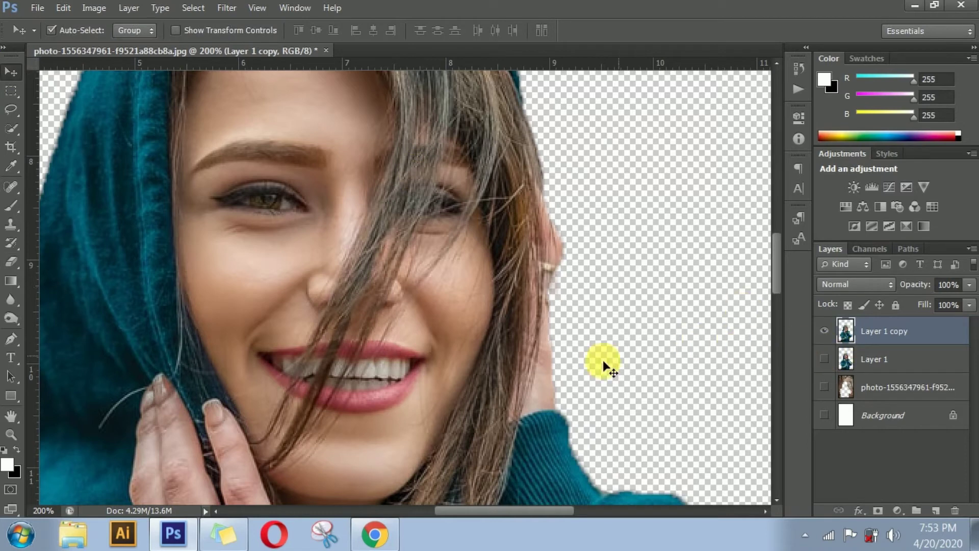
pyautogui.click(11, 300)
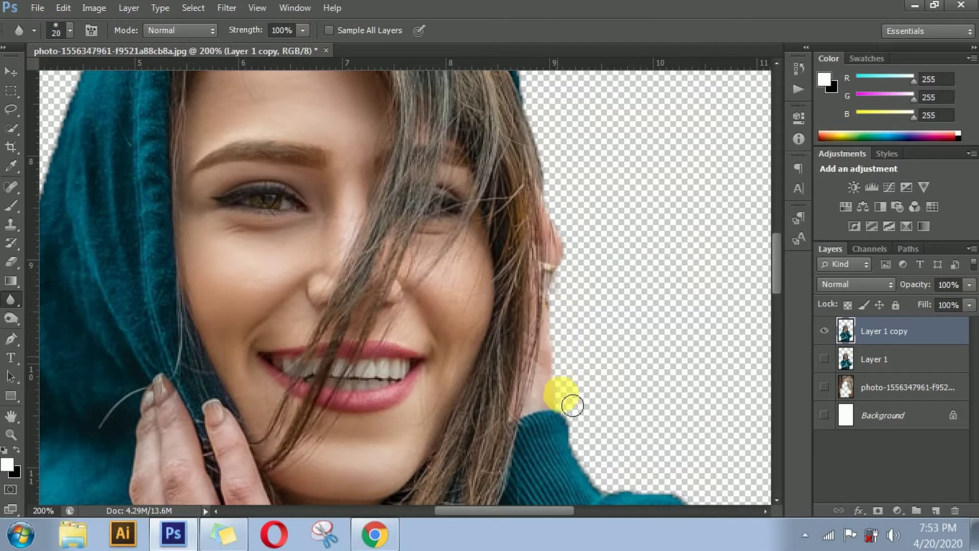
# Blur the sweater edges below the shoulder, down the arm, and along the lower left.
pyautogui.moveTo(580, 428)
pyautogui.mouseDown()
pyautogui.moveTo(517, 268)
pyautogui.moveTo(552, 342)
pyautogui.moveTo(638, 356)
pyautogui.moveTo(587, 218)
pyautogui.moveTo(602, 307)
pyautogui.moveTo(585, 323)
pyautogui.moveTo(660, 383)
pyautogui.moveTo(539, 232)
pyautogui.mouseUp()
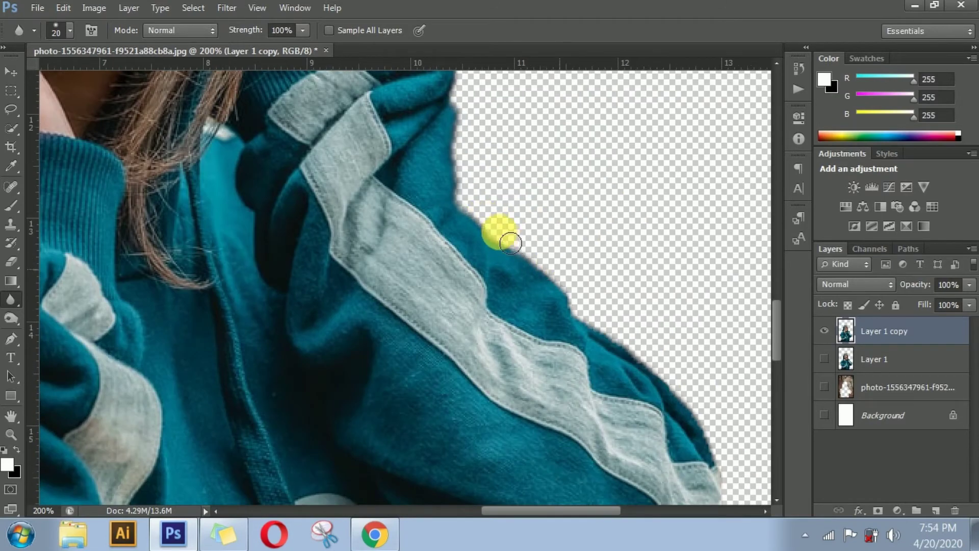
pyautogui.moveTo(473, 159); pyautogui.dragTo(585, 317)
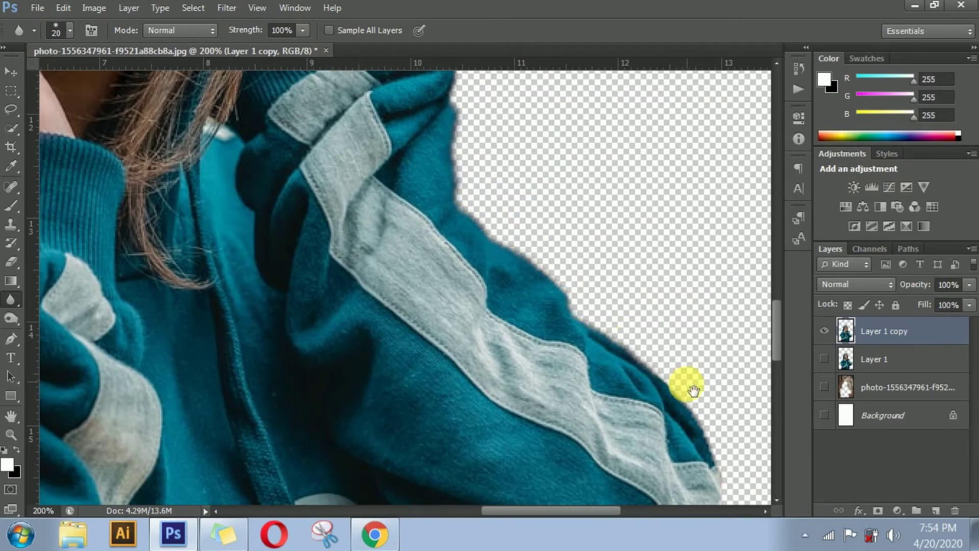
pyautogui.moveTo(694, 390)
pyautogui.mouseDown()
pyautogui.moveTo(585, 212)
pyautogui.moveTo(629, 332)
pyautogui.moveTo(616, 378)
pyautogui.moveTo(573, 441)
pyautogui.moveTo(598, 238)
pyautogui.mouseUp()
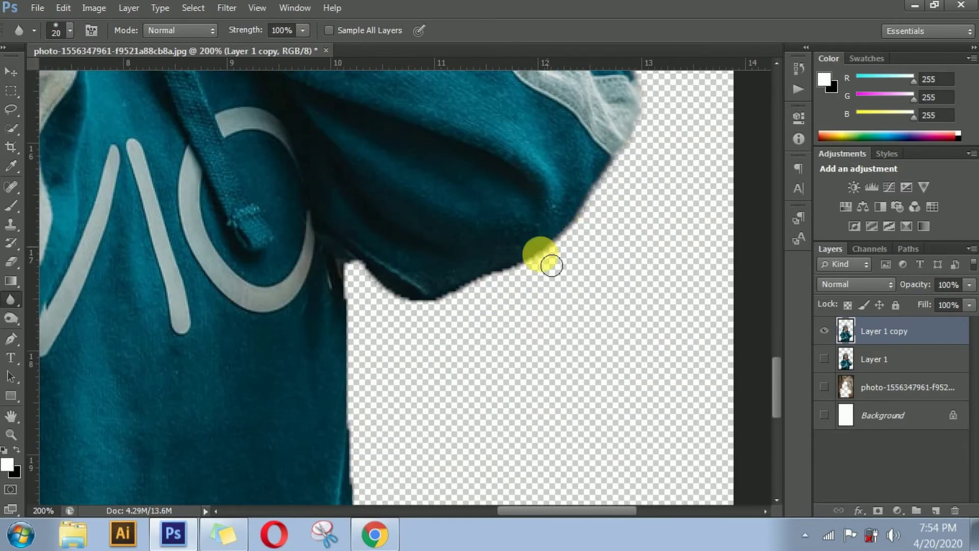
pyautogui.moveTo(551, 264)
pyautogui.mouseDown()
pyautogui.moveTo(443, 301)
pyautogui.moveTo(386, 281)
pyautogui.moveTo(353, 305)
pyautogui.moveTo(485, 287)
pyautogui.mouseUp()
pyautogui.scroll(-5, 411, 252)
pyautogui.moveTo(411, 251)
pyautogui.mouseDown()
pyautogui.moveTo(381, 175)
pyautogui.moveTo(395, 263)
pyautogui.moveTo(396, 469)
pyautogui.moveTo(383, 306)
pyautogui.moveTo(394, 466)
pyautogui.moveTo(394, 385)
pyautogui.moveTo(564, 365)
pyautogui.mouseUp()
pyautogui.moveTo(201, 352); pyautogui.dragTo(164, 369)
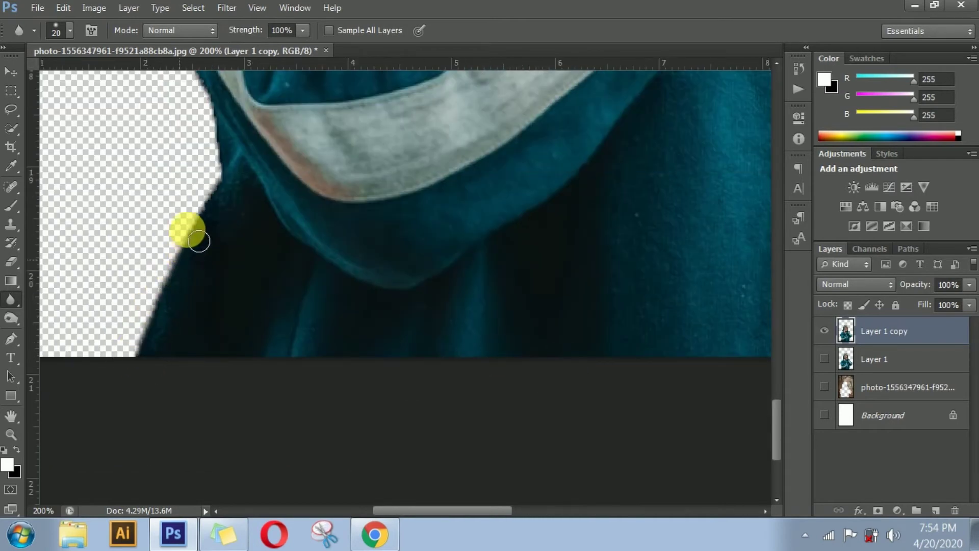
# Pan up-left, blur the sleeve's outer edge, and bring the hood and face into view.
pyautogui.scroll(3, 349, 332)
pyautogui.hscroll(-5, 350, 332)
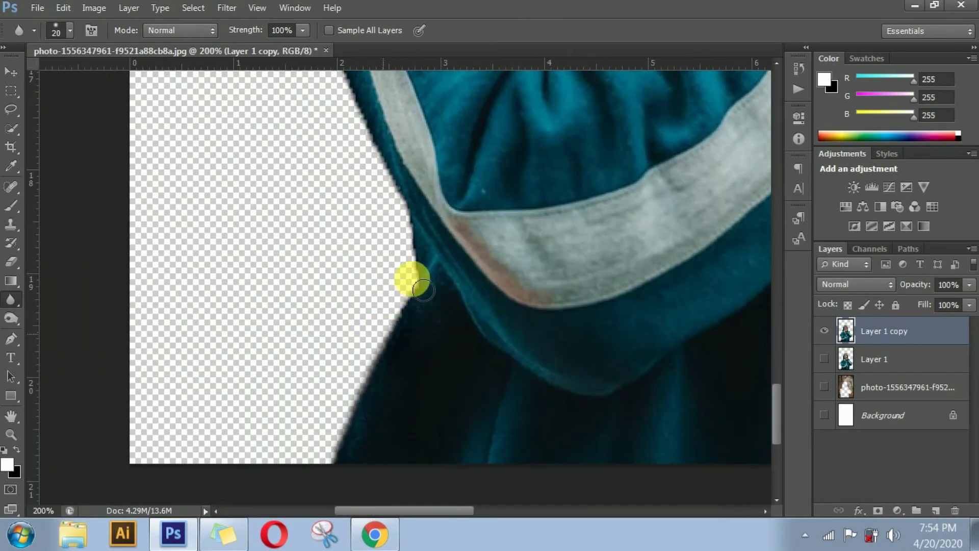
pyautogui.scroll(3, 398, 312)
pyautogui.hscroll(-1, 397, 312)
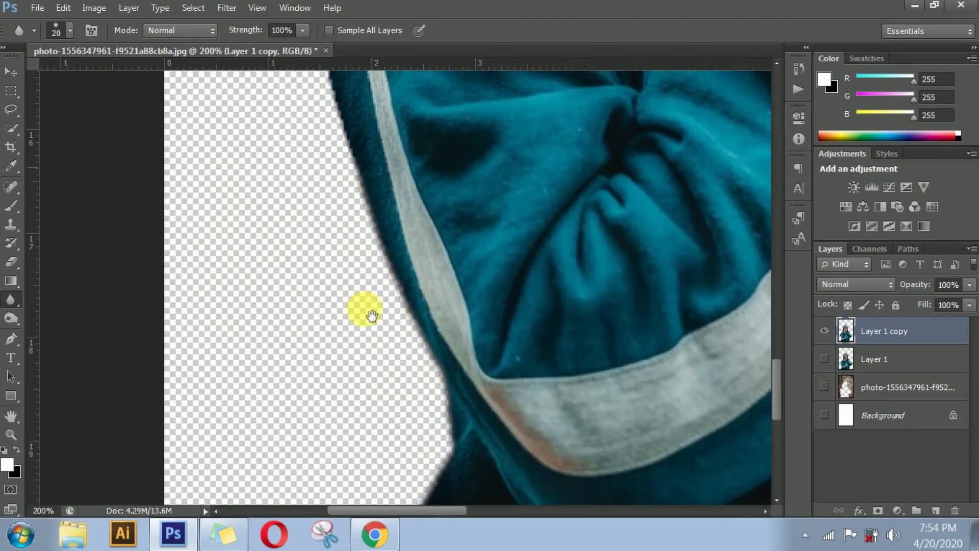
pyautogui.scroll(3, 378, 342)
pyautogui.hscroll(-1, 377, 341)
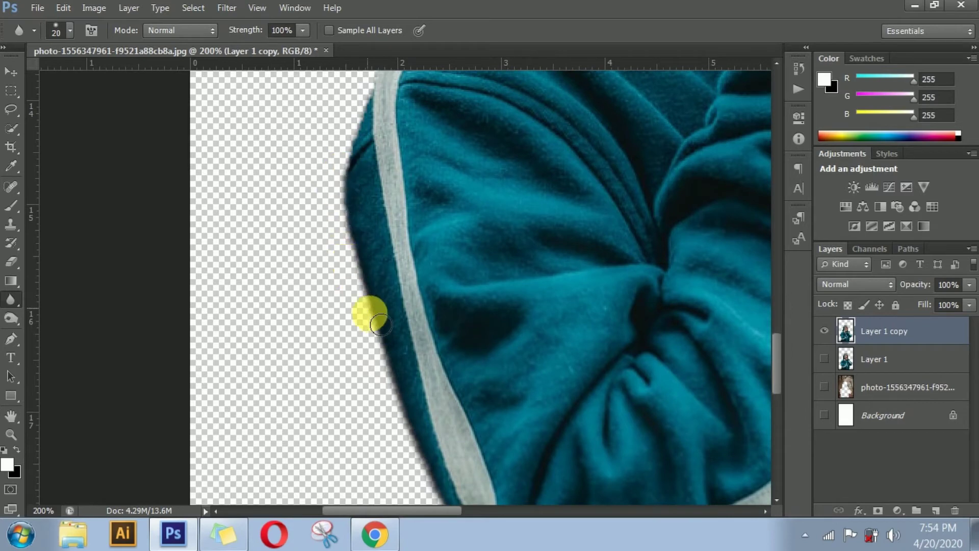
pyautogui.scroll(1, 321, 284)
pyautogui.moveTo(361, 277); pyautogui.dragTo(350, 306)
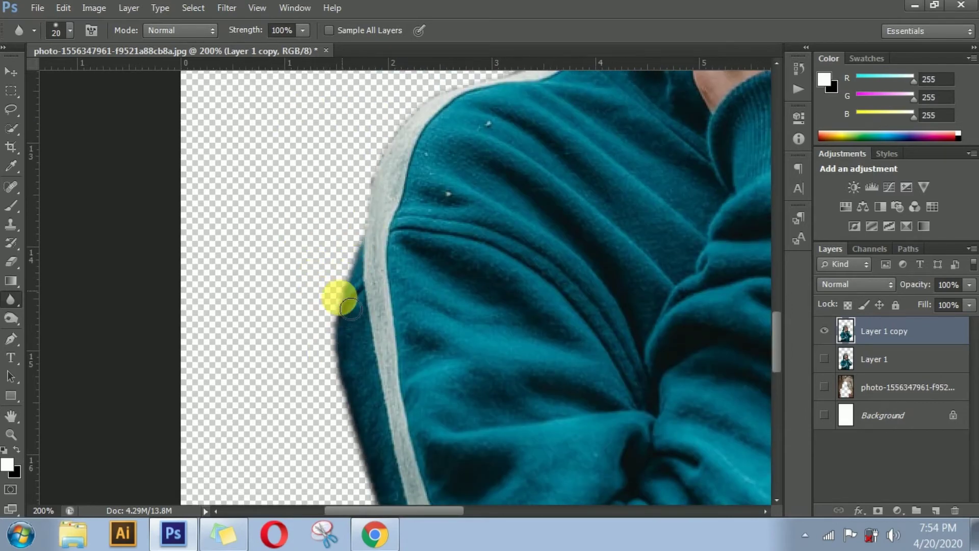
pyautogui.moveTo(344, 254); pyautogui.dragTo(342, 362)
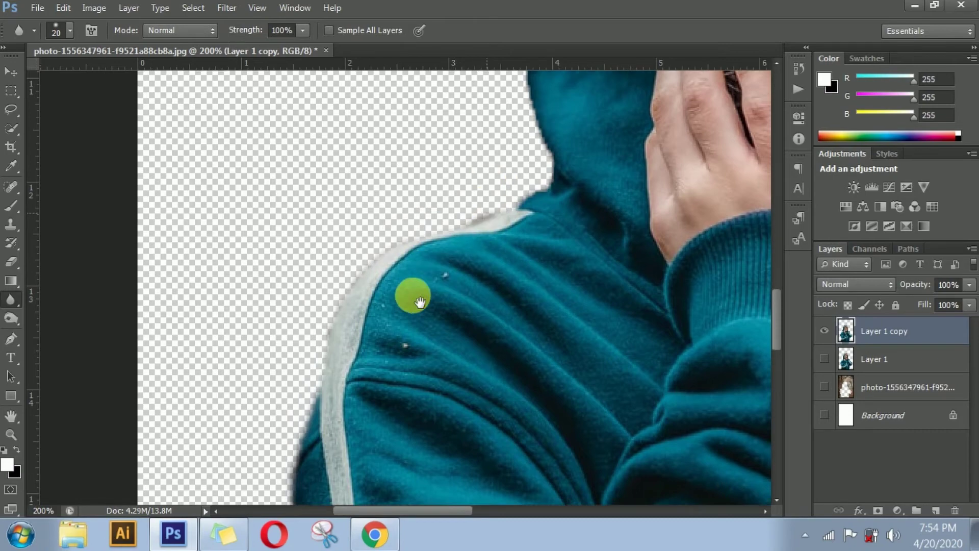
pyautogui.moveTo(429, 233)
pyautogui.mouseDown()
pyautogui.moveTo(457, 300)
pyautogui.moveTo(433, 186)
pyautogui.moveTo(450, 162)
pyautogui.moveTo(404, 290)
pyautogui.moveTo(415, 157)
pyautogui.moveTo(411, 323)
pyautogui.moveTo(442, 175)
pyautogui.moveTo(396, 381)
pyautogui.moveTo(357, 393)
pyautogui.moveTo(396, 206)
pyautogui.moveTo(391, 287)
pyautogui.moveTo(356, 343)
pyautogui.moveTo(383, 372)
pyautogui.moveTo(382, 354)
pyautogui.moveTo(457, 245)
pyautogui.mouseUp()
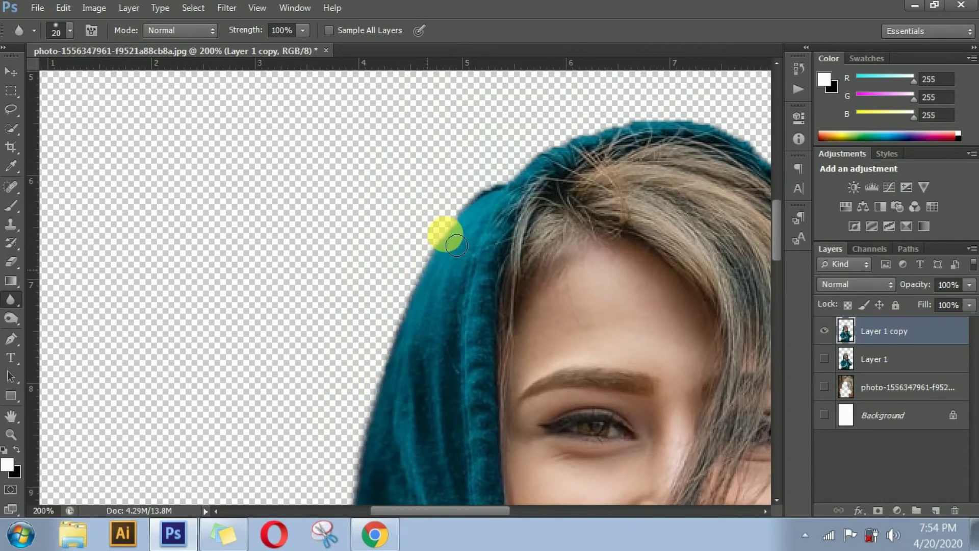
# Blur the hood top, crown, hair beside the cheek, and neck edges on Layer 1 copy.
pyautogui.moveTo(520, 189)
pyautogui.mouseDown()
pyautogui.moveTo(565, 162)
pyautogui.moveTo(599, 158)
pyautogui.moveTo(338, 252)
pyautogui.mouseUp()
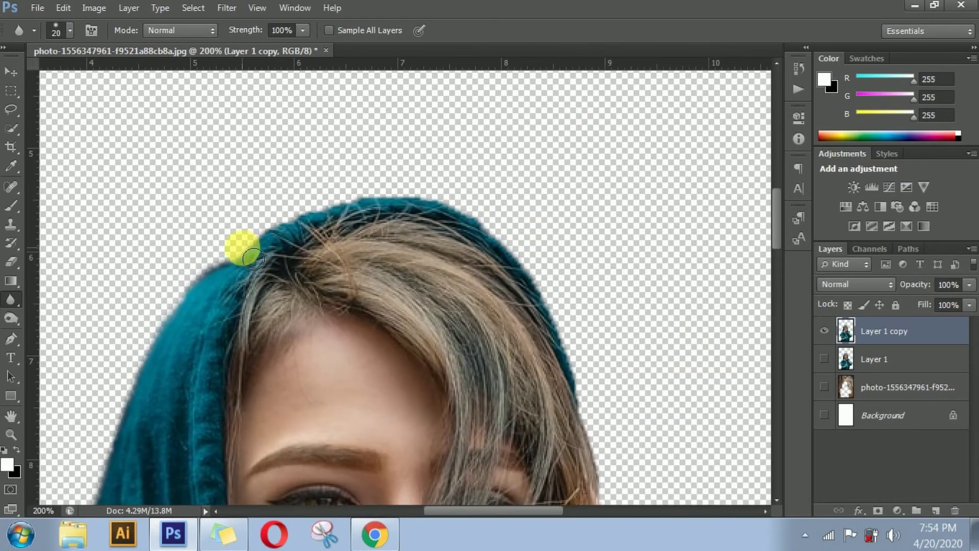
pyautogui.moveTo(248, 252)
pyautogui.mouseDown()
pyautogui.moveTo(326, 216)
pyautogui.moveTo(392, 203)
pyautogui.mouseUp()
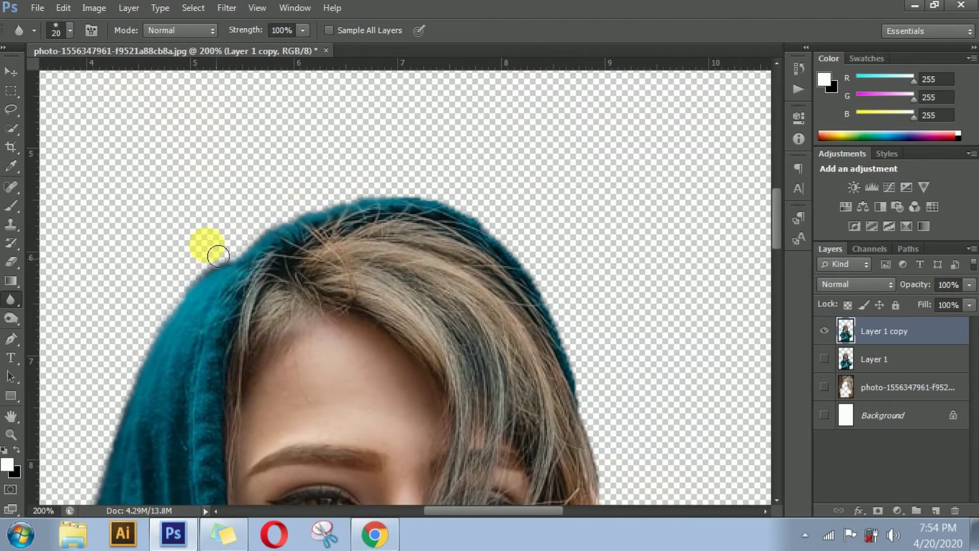
pyautogui.moveTo(218, 255)
pyautogui.mouseDown()
pyautogui.moveTo(427, 199)
pyautogui.moveTo(492, 223)
pyautogui.moveTo(433, 199)
pyautogui.moveTo(333, 210)
pyautogui.moveTo(231, 277)
pyautogui.mouseUp()
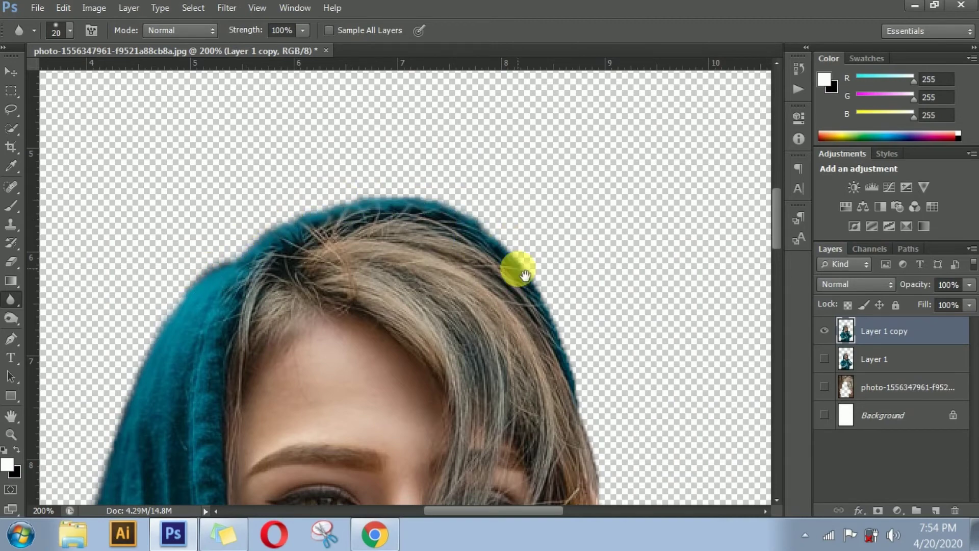
pyautogui.moveTo(525, 275)
pyautogui.mouseDown()
pyautogui.moveTo(452, 171)
pyautogui.moveTo(485, 200)
pyautogui.moveTo(431, 109)
pyautogui.mouseUp()
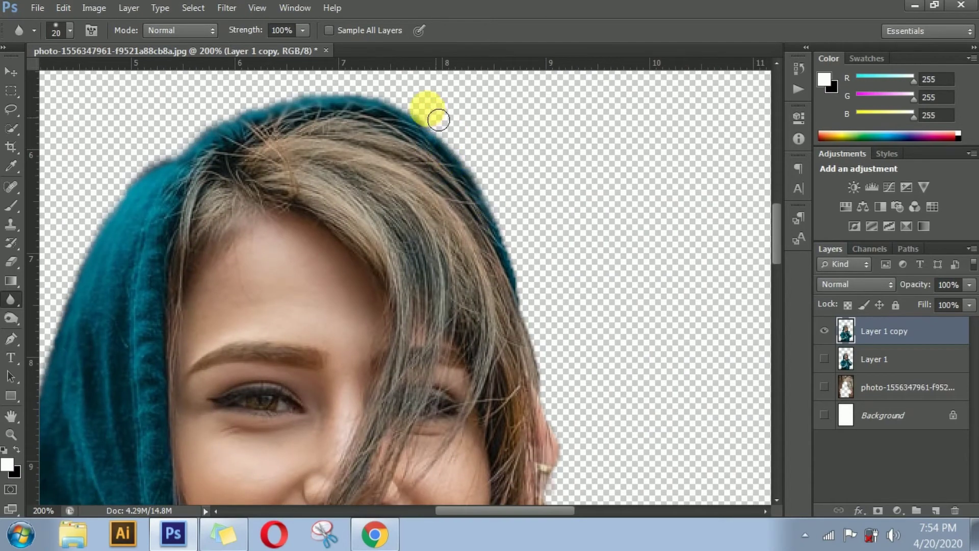
pyautogui.moveTo(591, 329)
pyautogui.mouseDown()
pyautogui.moveTo(546, 212)
pyautogui.moveTo(502, 199)
pyautogui.mouseUp()
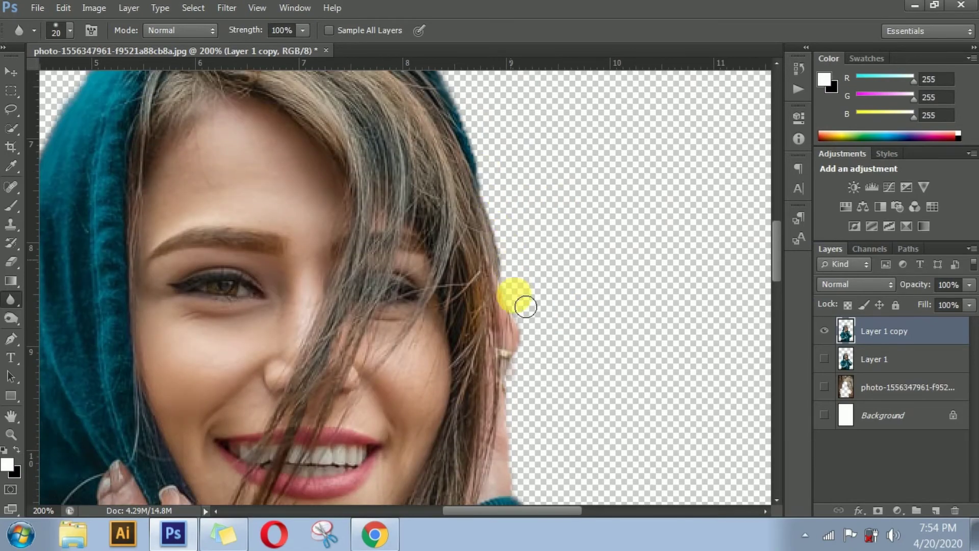
pyautogui.moveTo(519, 276)
pyautogui.mouseDown()
pyautogui.moveTo(490, 196)
pyautogui.moveTo(513, 280)
pyautogui.mouseUp()
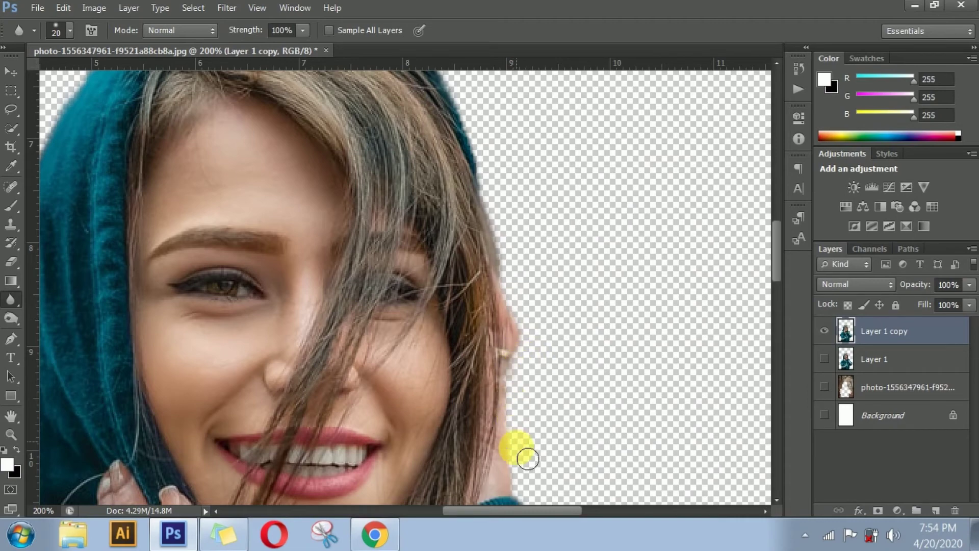
pyautogui.moveTo(528, 458)
pyautogui.mouseDown()
pyautogui.moveTo(507, 236)
pyautogui.moveTo(497, 214)
pyautogui.moveTo(514, 285)
pyautogui.moveTo(553, 363)
pyautogui.mouseUp()
# Hide Layer 1 copy so only the unsoftened Layer 1 shows, zoomed to 200%.
pyautogui.hotkey('ctrl', '-')
pyautogui.hotkey('ctrl', '-')
pyautogui.hotkey('ctrl', '-')
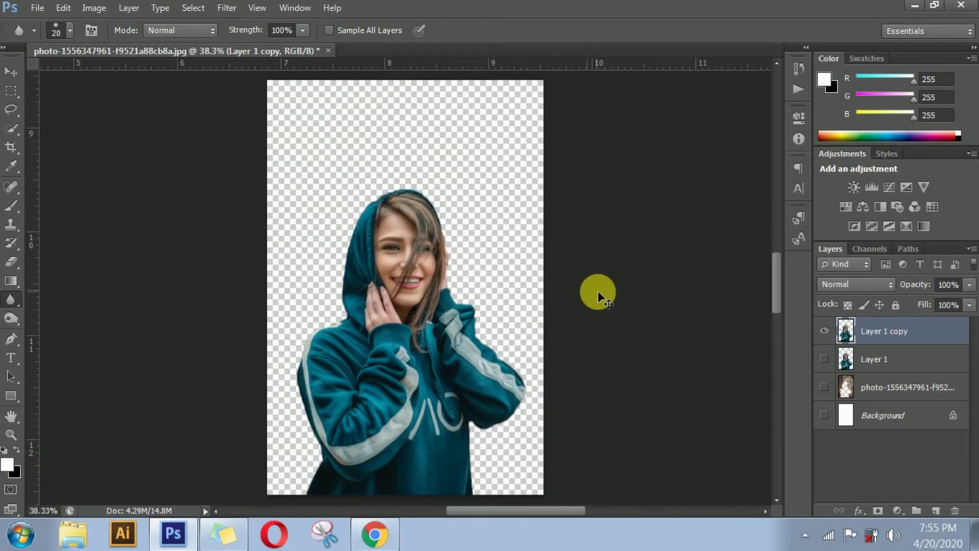
pyautogui.hotkey('ctrl', '+')
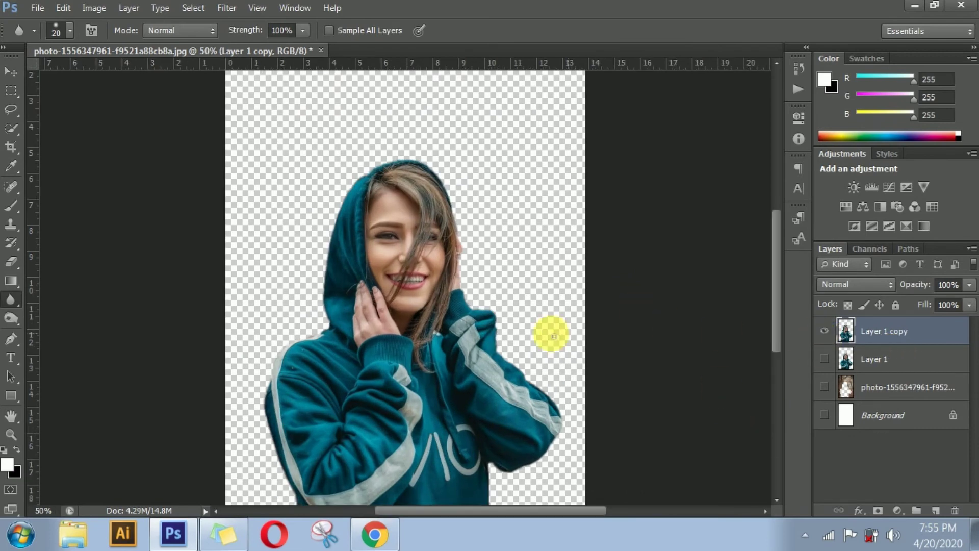
pyautogui.press('v')
pyautogui.click(654, 305)
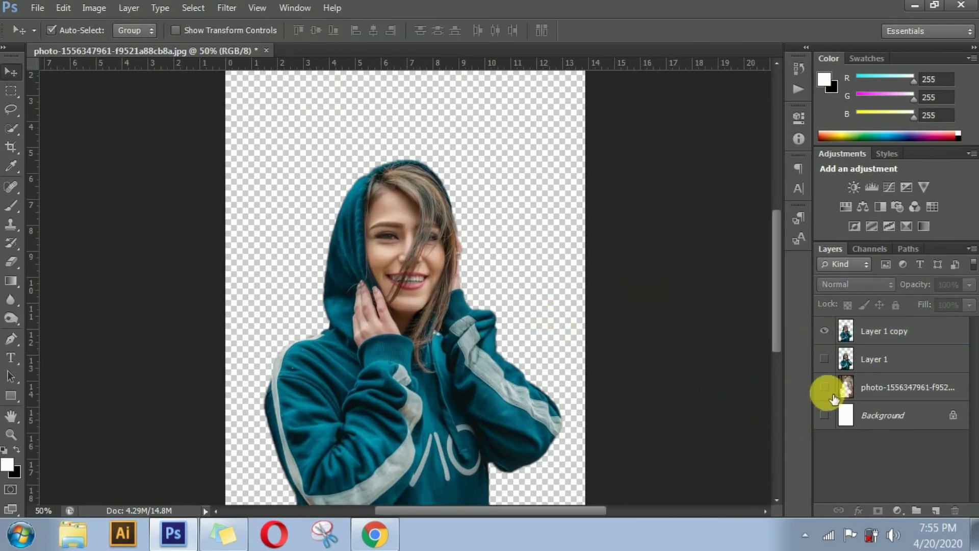
pyautogui.click(825, 333)
pyautogui.click(826, 388)
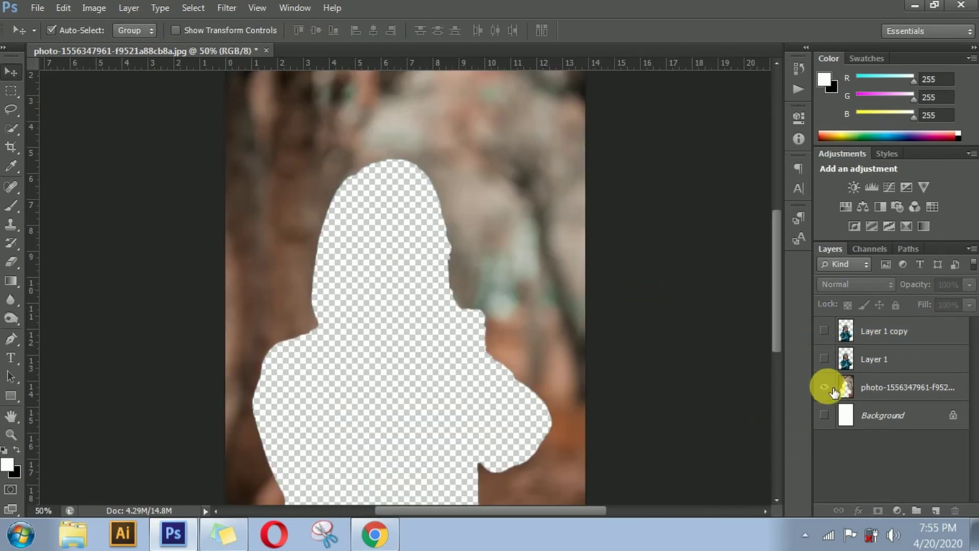
pyautogui.click(832, 388)
pyautogui.click(825, 360)
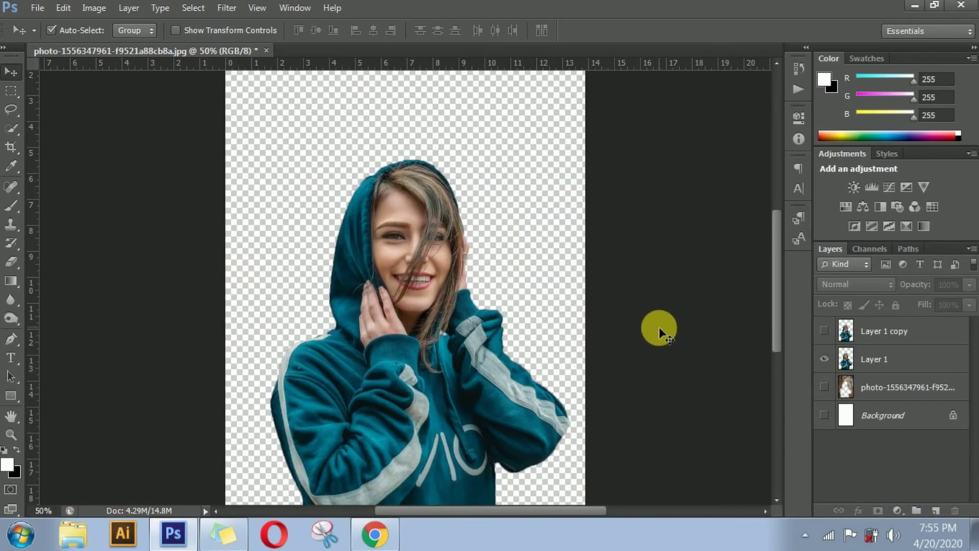
pyautogui.hotkey('ctrl', '+')
pyautogui.hotkey('ctrl', '+')
pyautogui.hotkey('ctrl', '+')
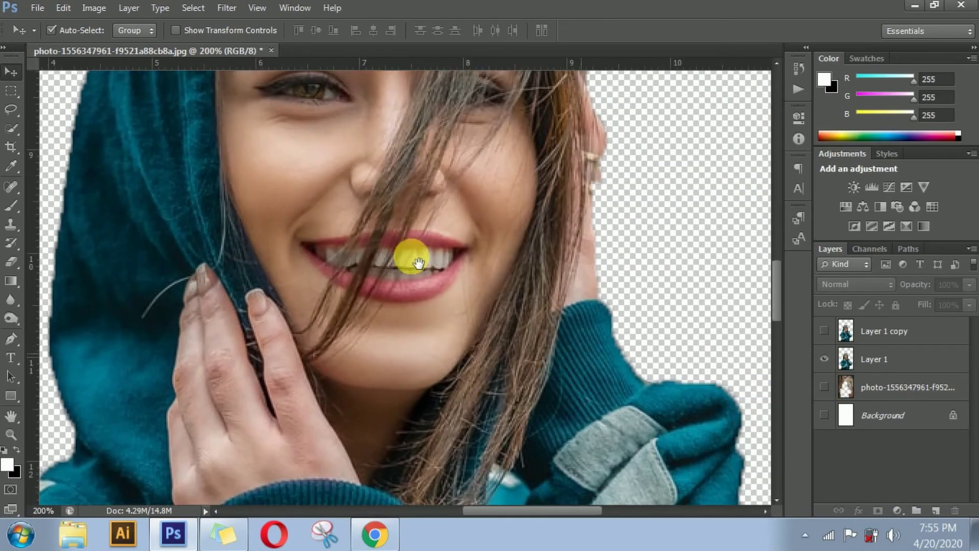
# Scroll to the sleeve edge and switch back to showing only Layer 1 copy.
pyautogui.scroll(-5, 514, 372)
pyautogui.hscroll(5, 514, 372)
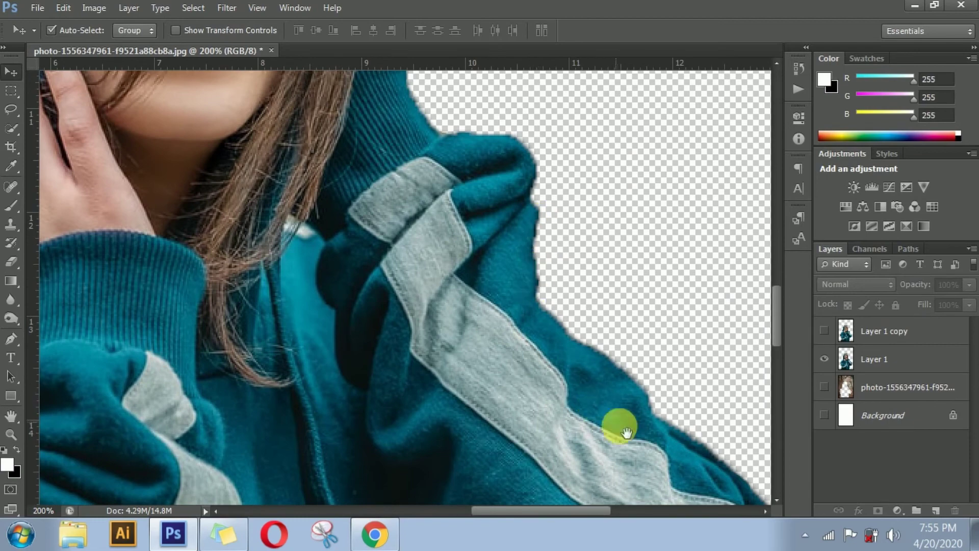
pyautogui.moveTo(623, 426); pyautogui.dragTo(451, 214)
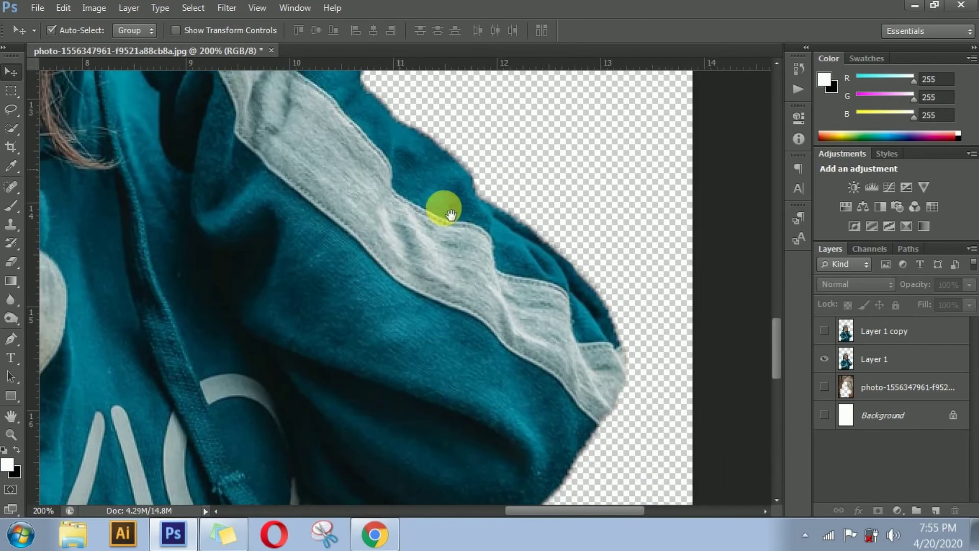
pyautogui.click(825, 359)
pyautogui.click(825, 331)
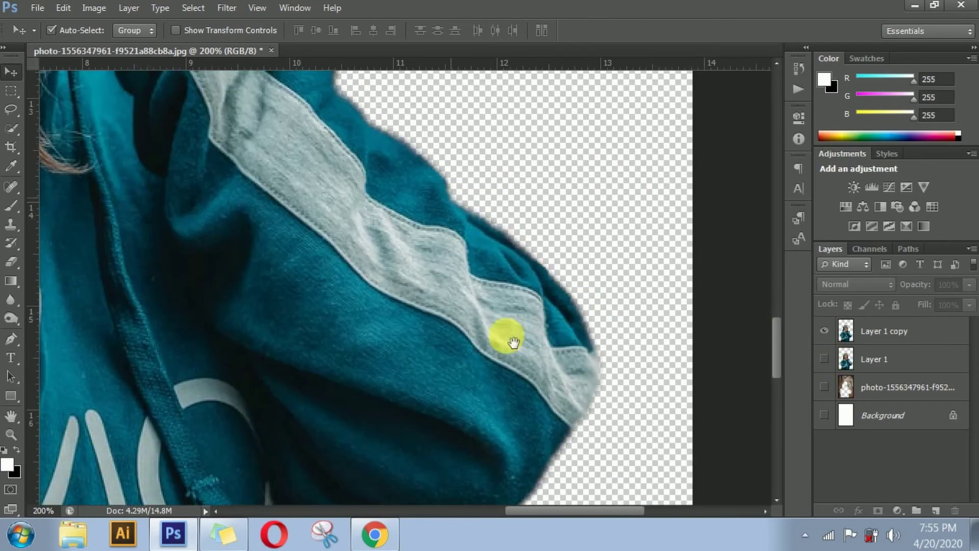
# Scroll around the jacket edges at 200%, then zoom out to frame the whole cutout at 38.3%.
pyautogui.scroll(5, 531, 372)
pyautogui.hscroll(-5, 510, 406)
pyautogui.scroll(5, 520, 418)
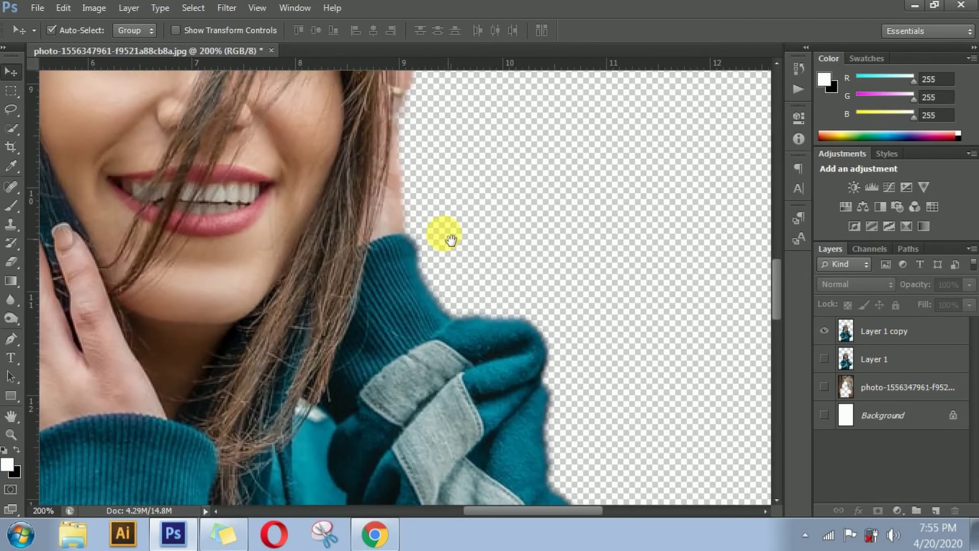
pyautogui.scroll(5, 459, 306)
pyautogui.scroll(2, 489, 357)
pyautogui.hscroll(-4, 536, 346)
pyautogui.scroll(4, 561, 352)
pyautogui.hscroll(-4, 536, 306)
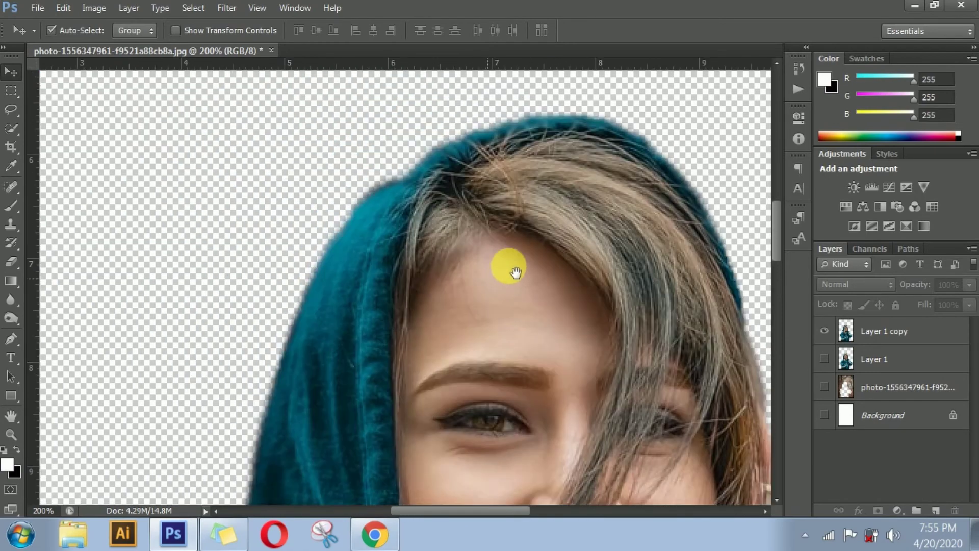
pyautogui.scroll(-2, 376, 313)
pyautogui.scroll(-5, 343, 397)
pyautogui.scroll(-4, 321, 389)
pyautogui.scroll(-3, 350, 400)
pyautogui.hscroll(-2, 350, 400)
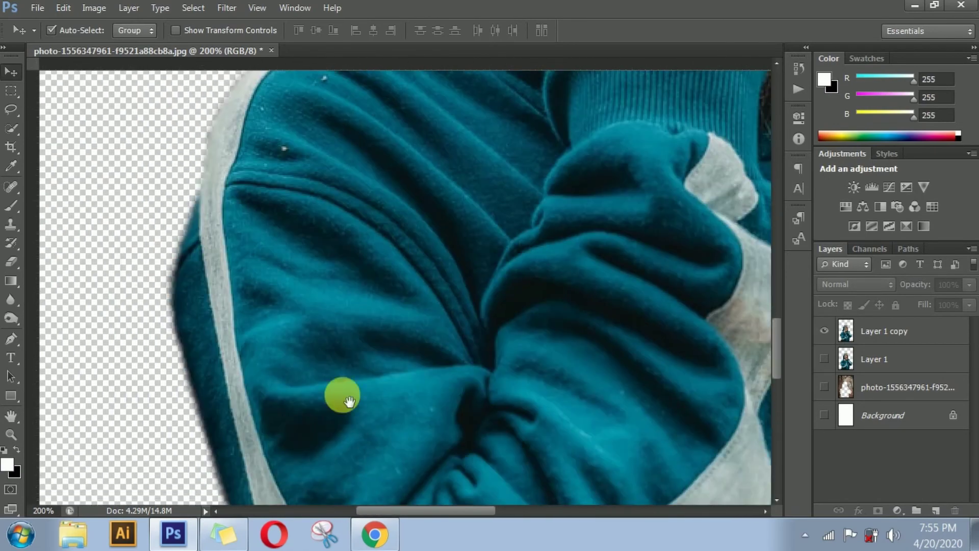
pyautogui.scroll(-4, 328, 256)
pyautogui.scroll(-4, 398, 317)
pyautogui.scroll(-4, 426, 362)
pyautogui.hscroll(5, 388, 383)
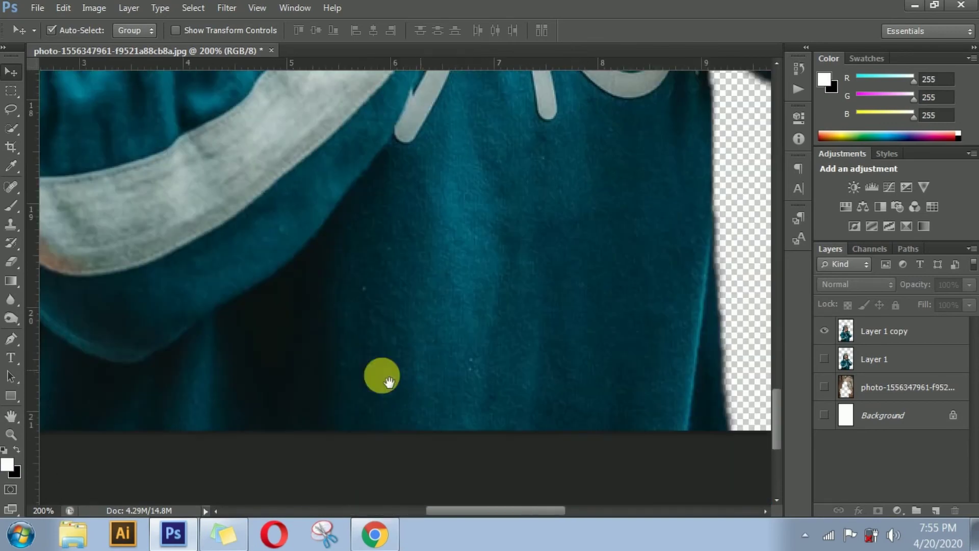
pyautogui.hscroll(5, 483, 391)
pyautogui.scroll(2, 483, 392)
pyautogui.hotkey('ctrl', '-')
pyautogui.hotkey('ctrl', '-')
pyautogui.hotkey('ctrl', '-')
pyautogui.hotkey('ctrl', '-')
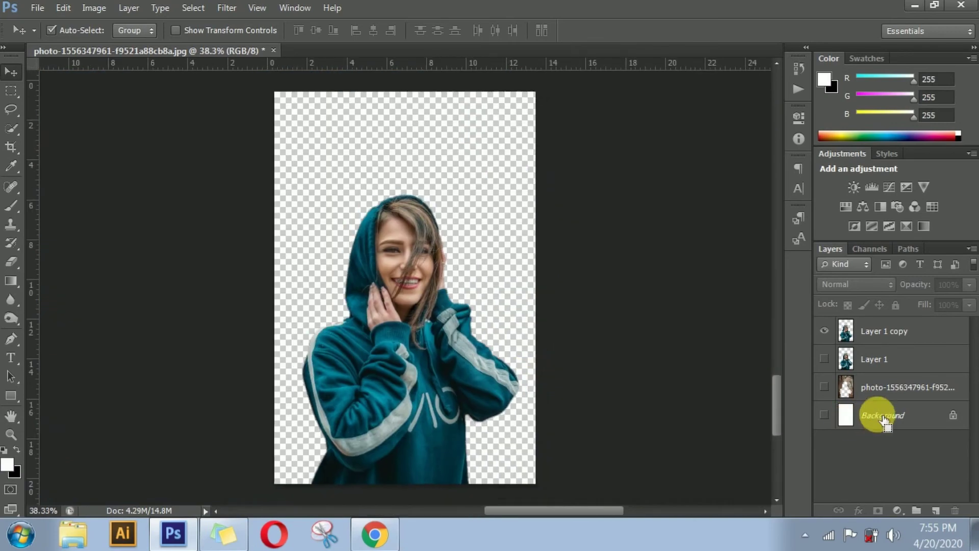
# Fill the visible Background with gold (224, 164, 18) and add empty Layer 2 above it.
pyautogui.click(868, 417)
pyautogui.click(825, 418)
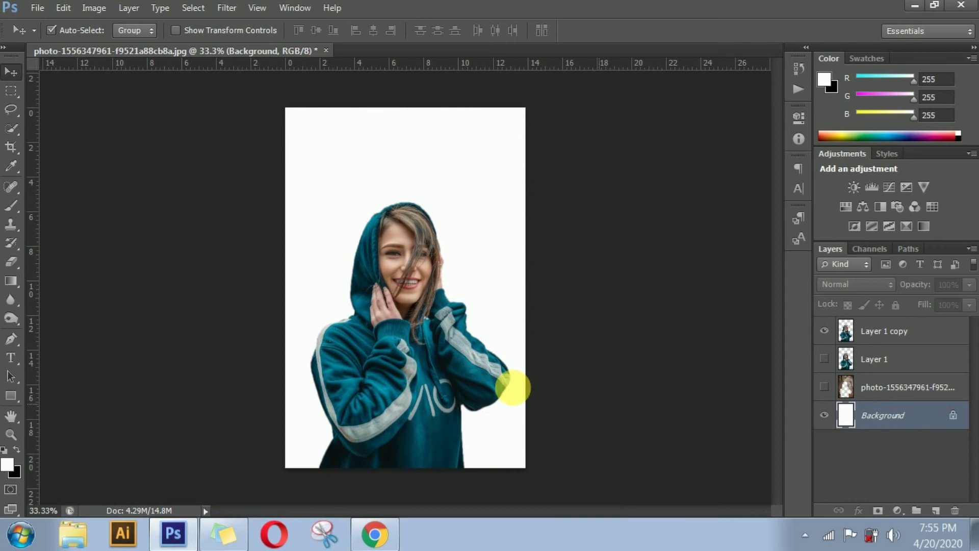
pyautogui.click(7, 464)
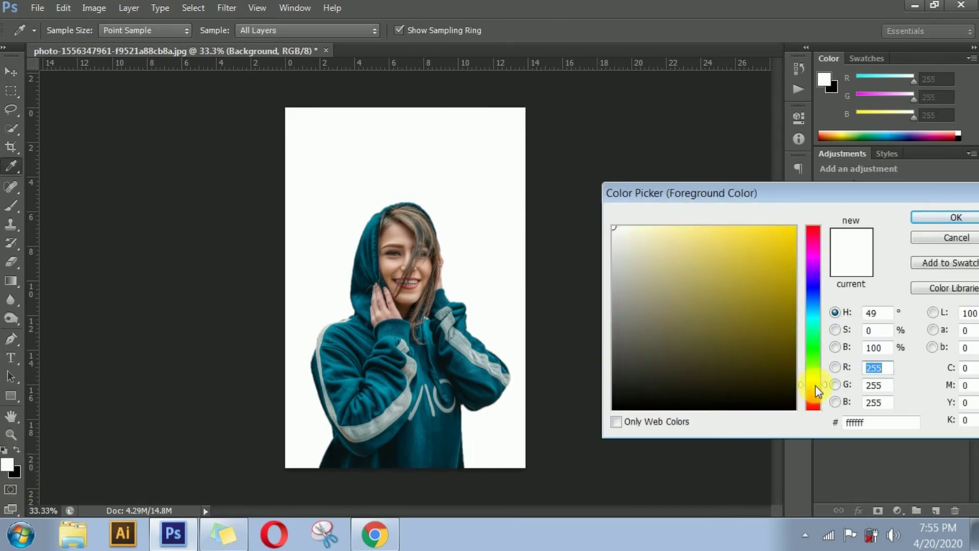
pyautogui.moveTo(814, 384); pyautogui.dragTo(814, 388)
pyautogui.click(789, 253)
pyautogui.moveTo(789, 253)
pyautogui.mouseDown()
pyautogui.moveTo(788, 260)
pyautogui.moveTo(781, 249)
pyautogui.mouseUp()
pyautogui.click(951, 231)
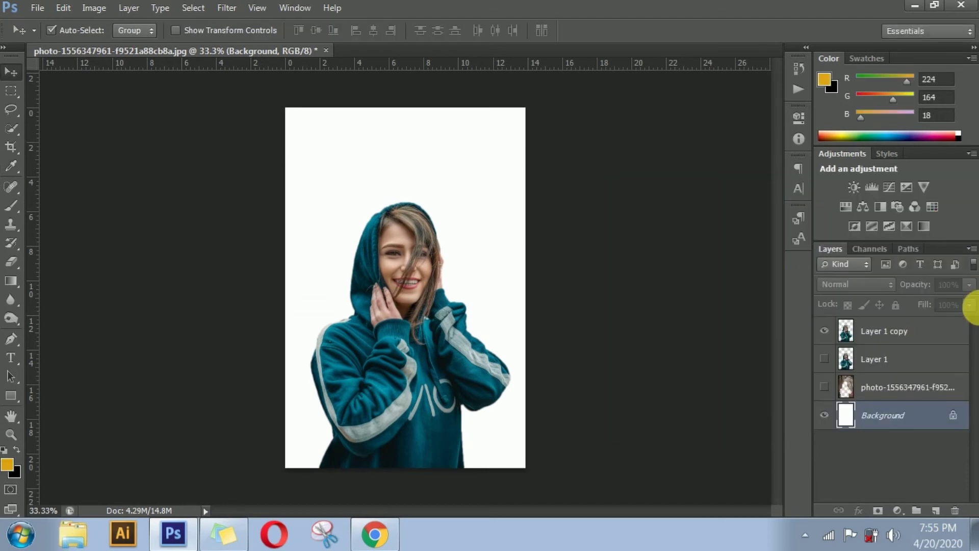
pyautogui.hotkey('alt', 'BackSpace')
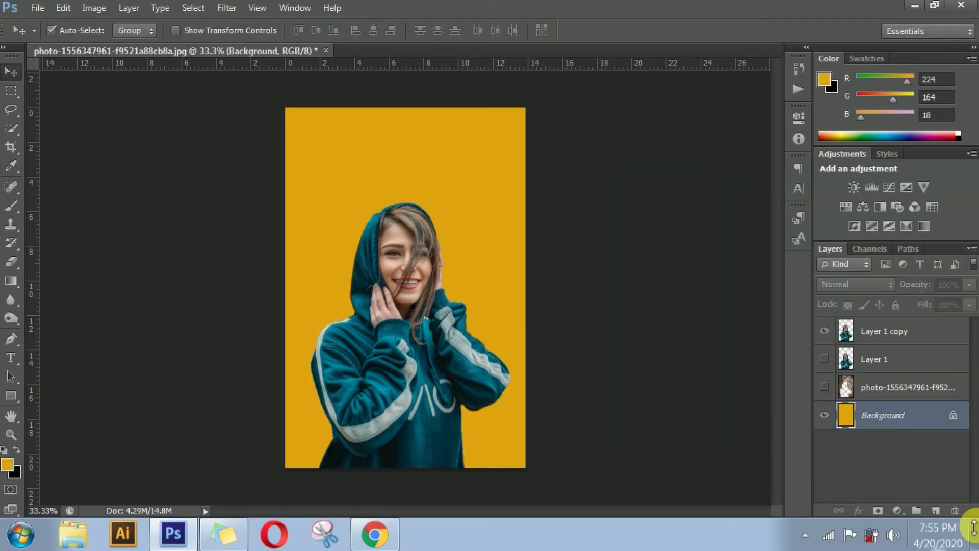
pyautogui.click(936, 511)
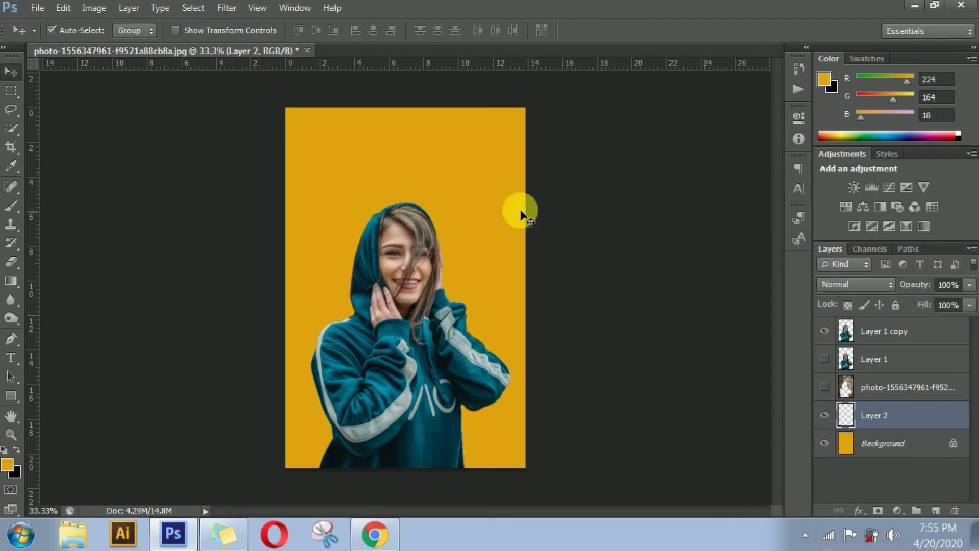
# Paint darker gold (197, 142, 8) across the image top with a 900 px brush.
pyautogui.click(9, 472)
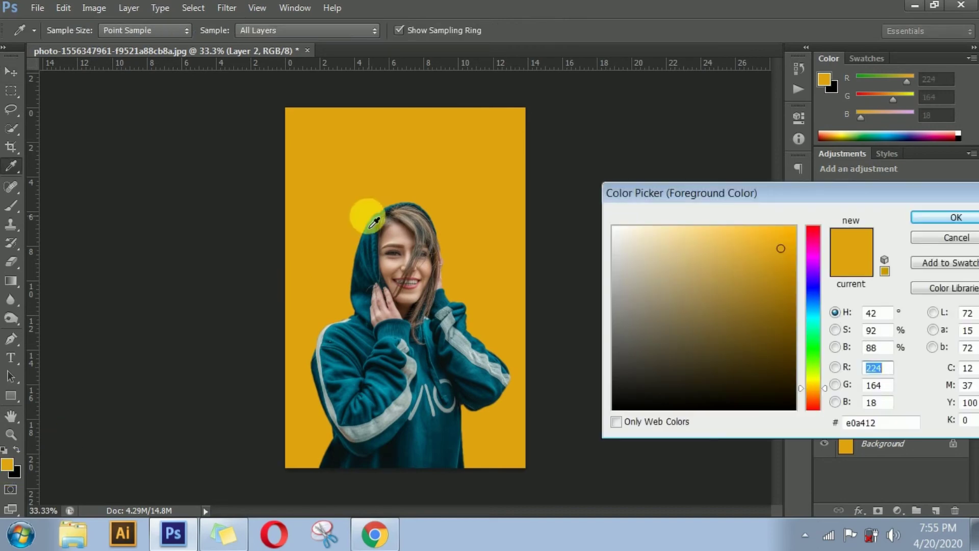
pyautogui.click(786, 267)
pyautogui.click(939, 219)
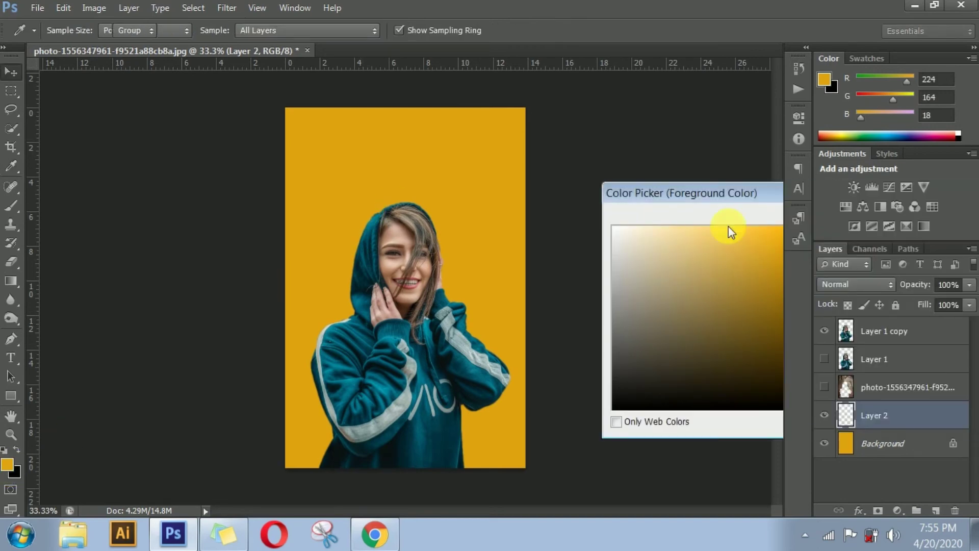
pyautogui.press('b')
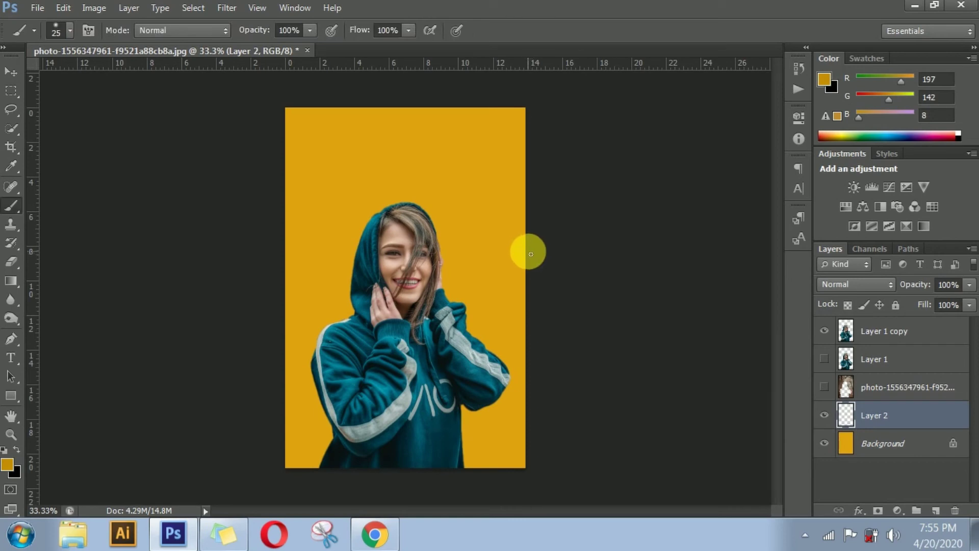
pyautogui.press(']')
pyautogui.press(']')
pyautogui.press(']')
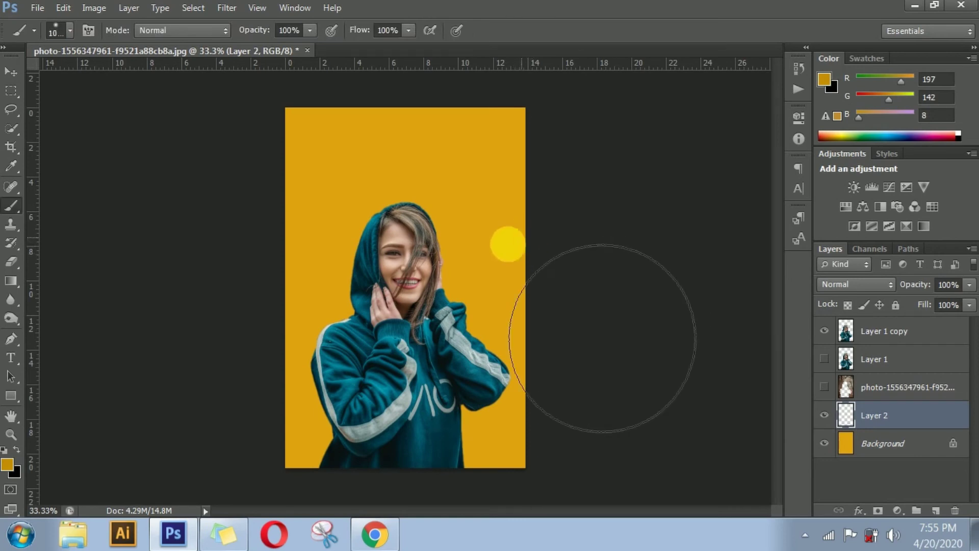
pyautogui.rightClick(11, 206)
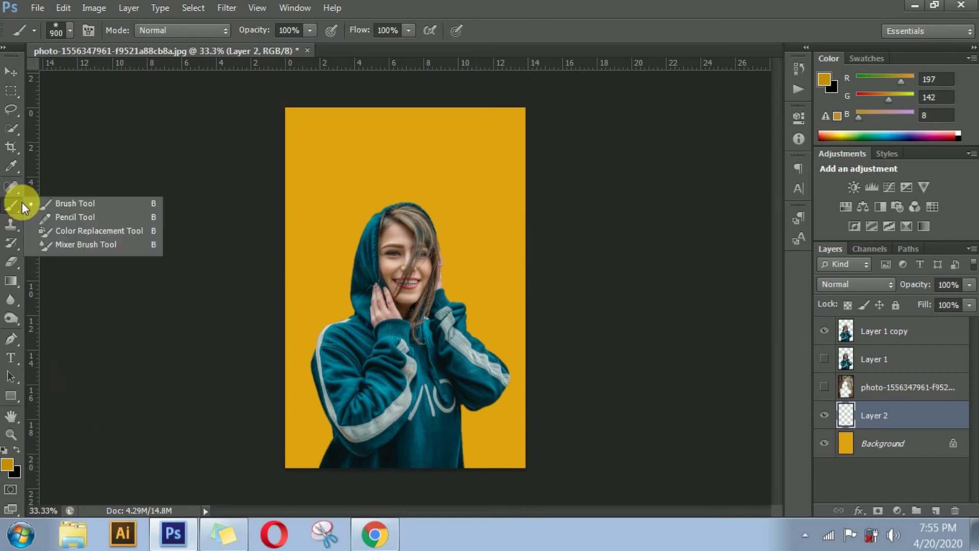
pyautogui.click(114, 206)
pyautogui.moveTo(416, 91); pyautogui.dragTo(251, 143)
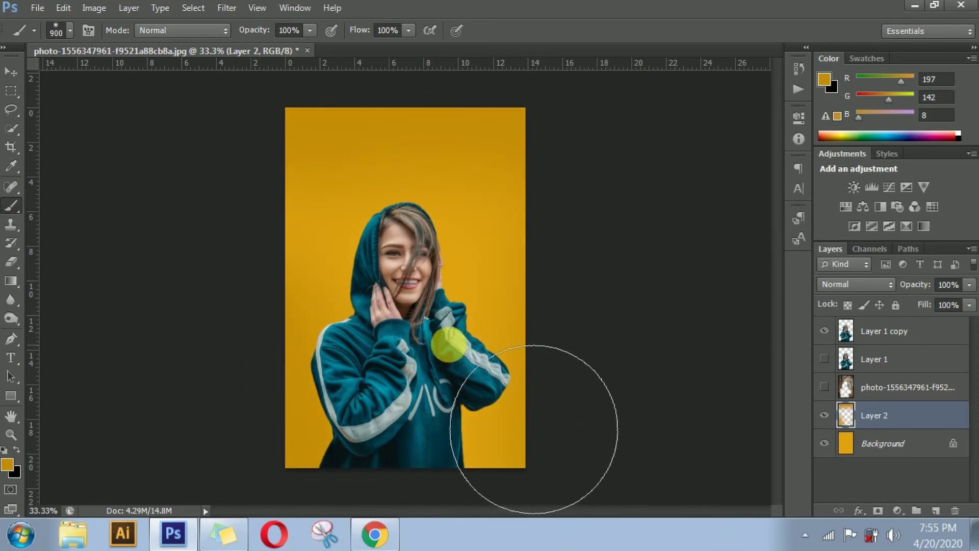
# Switch to the Move tool, select Layer 2, and add empty Layer 3 above it.
pyautogui.press('v')
pyautogui.click(456, 354)
pyautogui.click(890, 414)
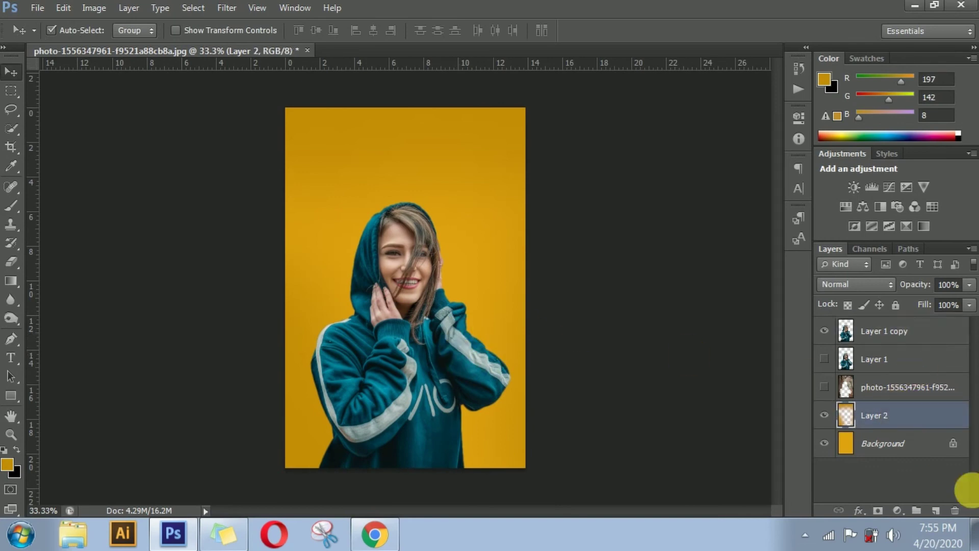
pyautogui.click(936, 510)
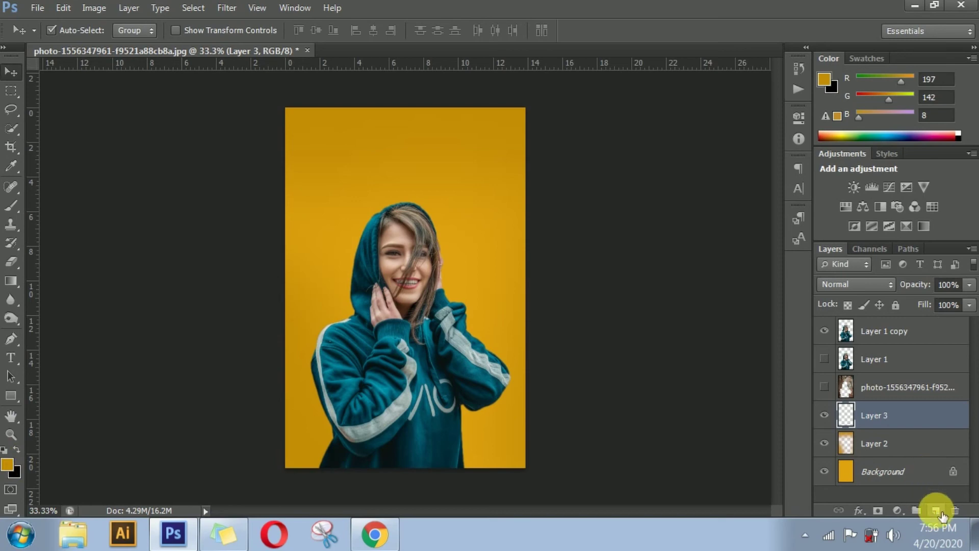
# Paint a soft lighter-gold (233, 190, 87) glow behind the woman's head with the 900 px brush.
pyautogui.click(7, 465)
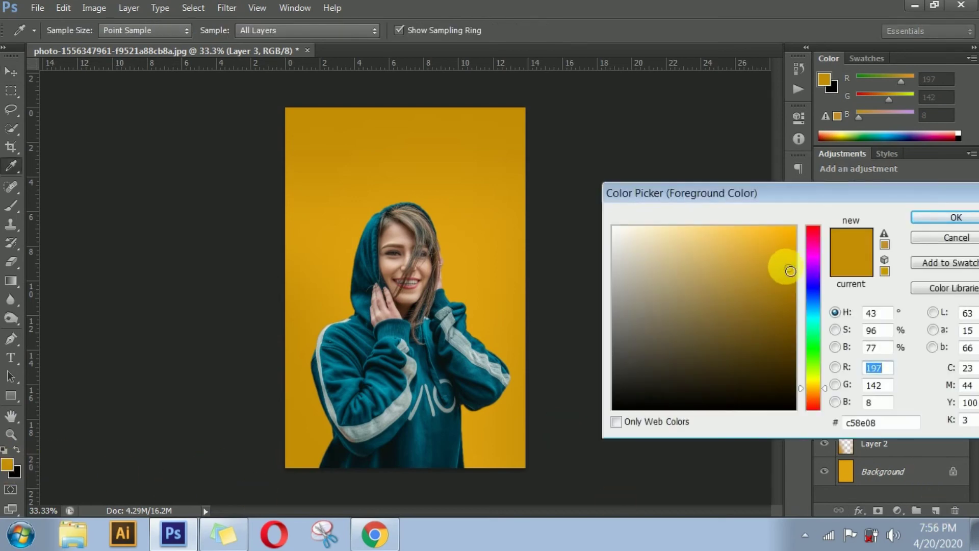
pyautogui.moveTo(721, 266)
pyautogui.mouseDown()
pyautogui.moveTo(726, 231)
pyautogui.moveTo(746, 247)
pyautogui.mouseUp()
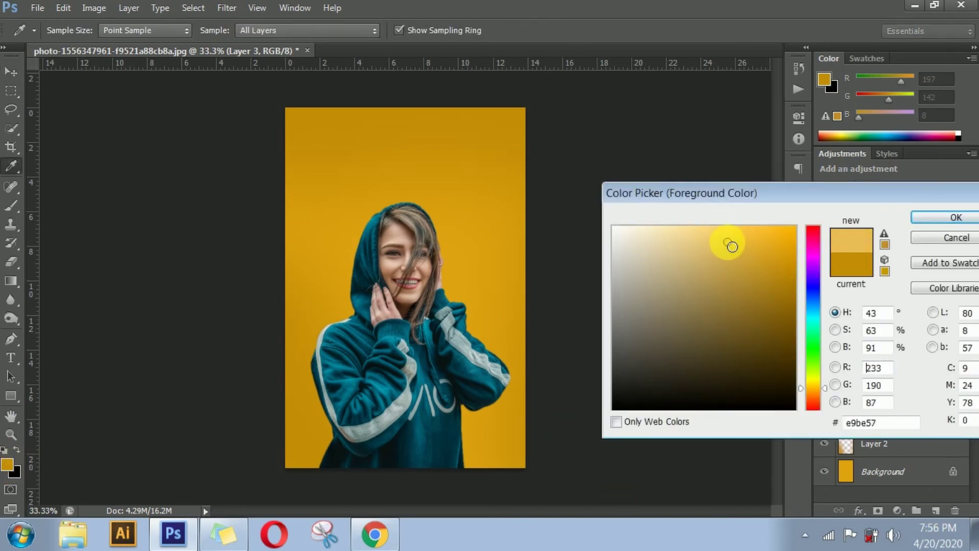
pyautogui.click(956, 217)
pyautogui.press('b')
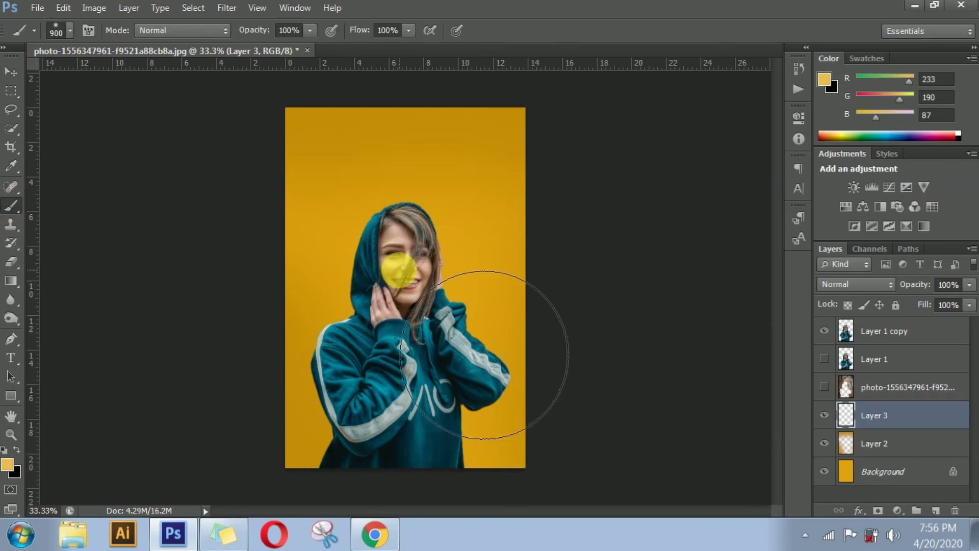
pyautogui.click(402, 266)
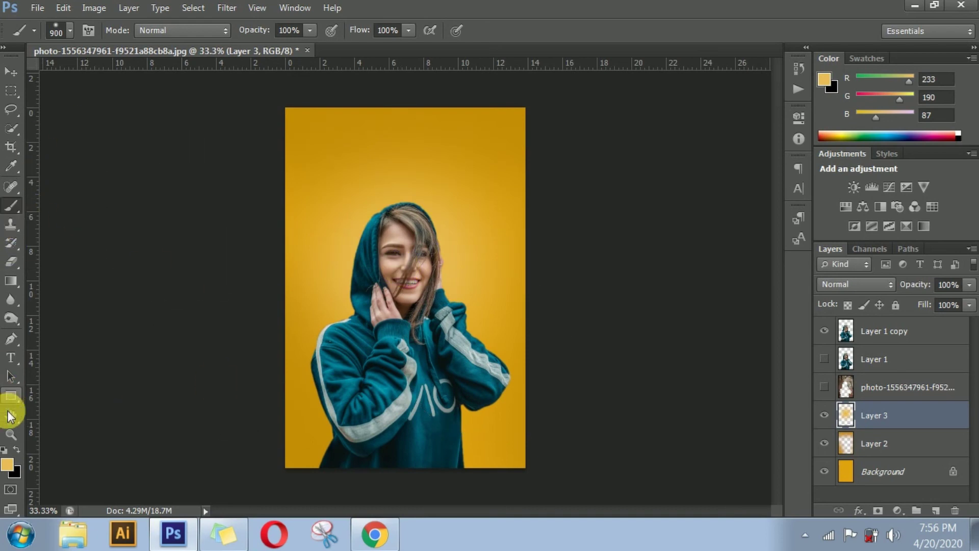
pyautogui.click(8, 464)
# Brush a paler cream (249, 220, 148) glow around her head and shoulders with a ~1000 px brush.
pyautogui.moveTo(730, 248); pyautogui.dragTo(704, 239)
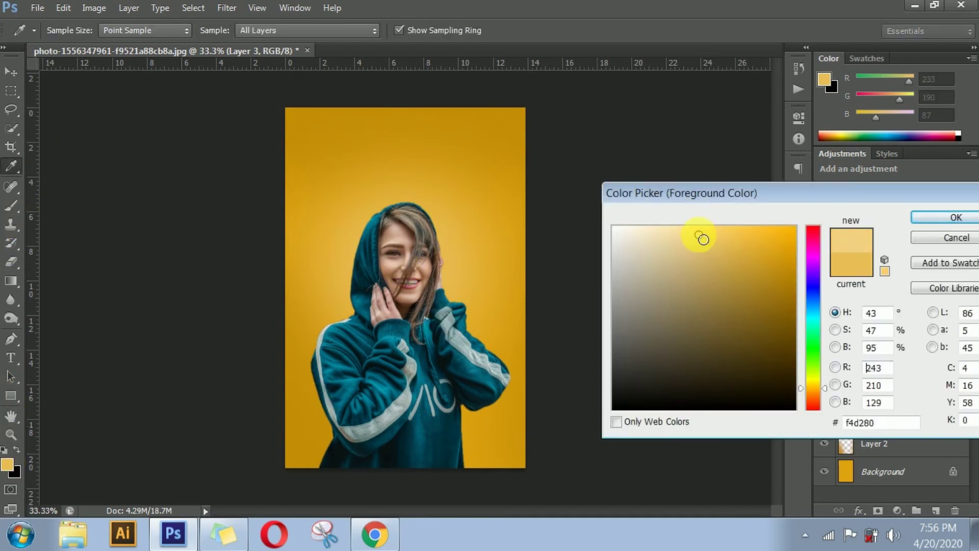
pyautogui.click(942, 218)
pyautogui.press('b')
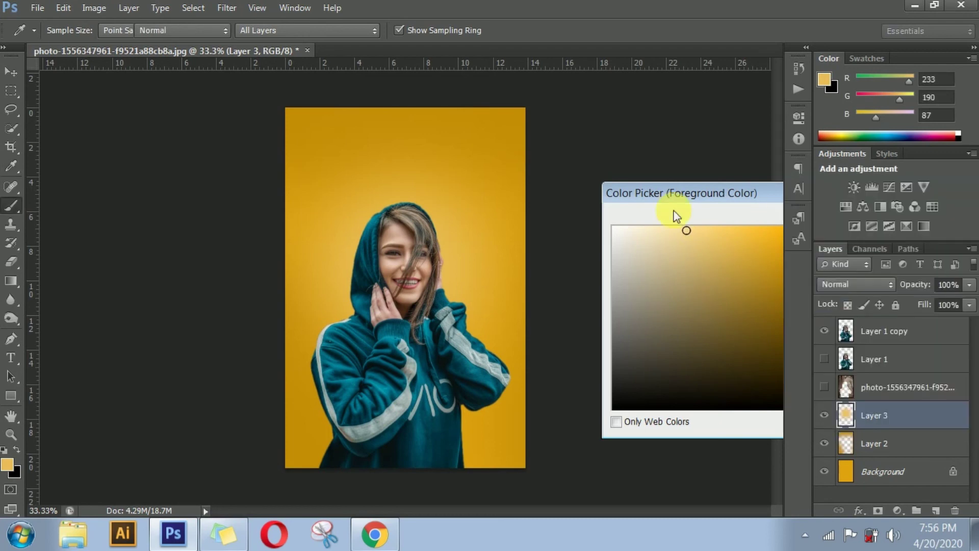
pyautogui.press(']')
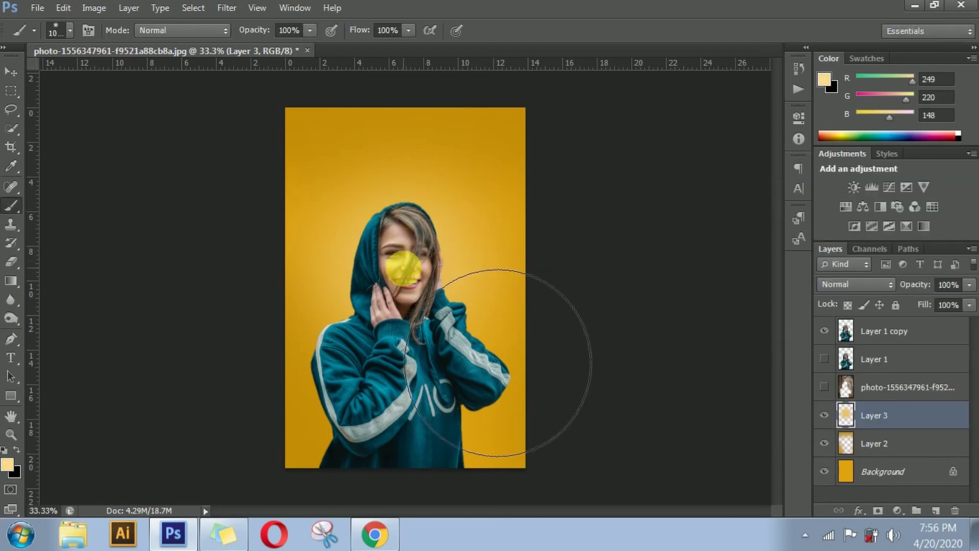
pyautogui.click(403, 245)
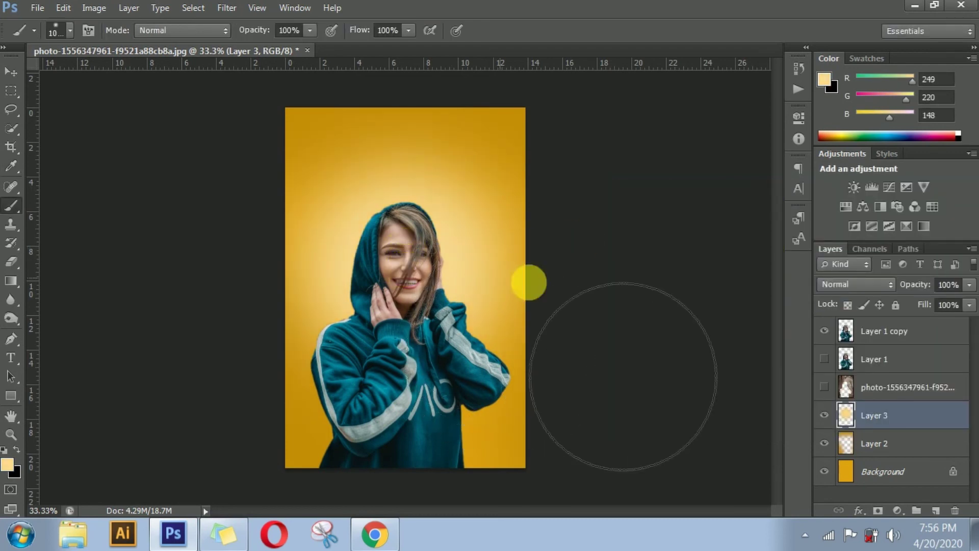
pyautogui.press('v')
pyautogui.click(631, 289)
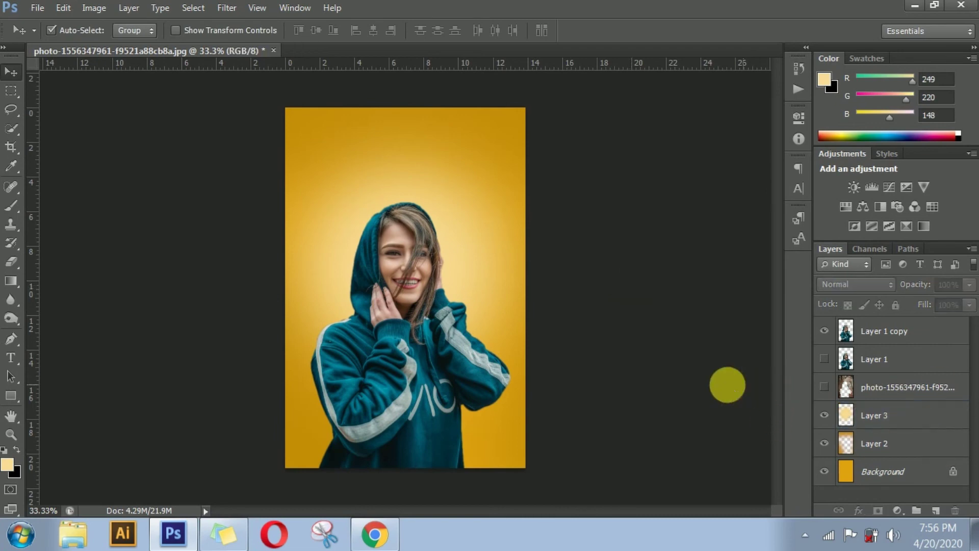